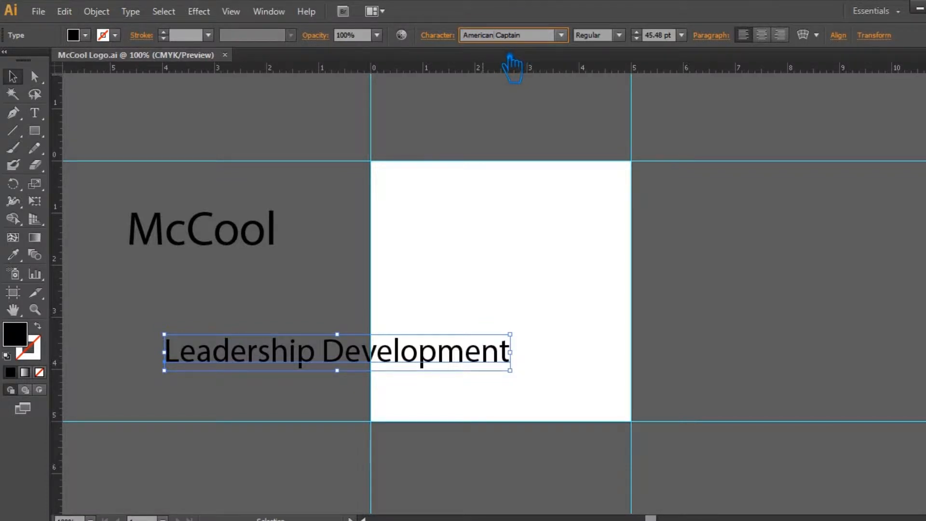
Try the American Captain and Amble fonts on the Leadership Development text.
key(Return)
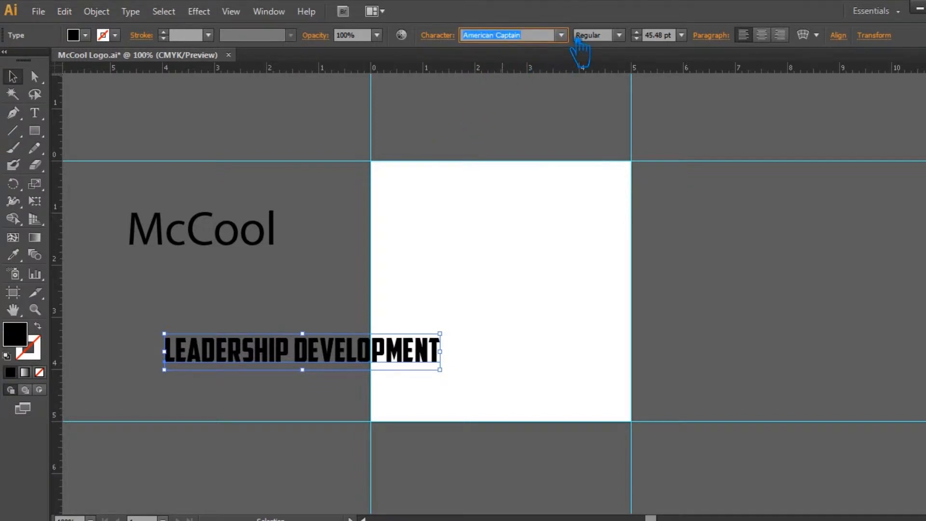
click(562, 35)
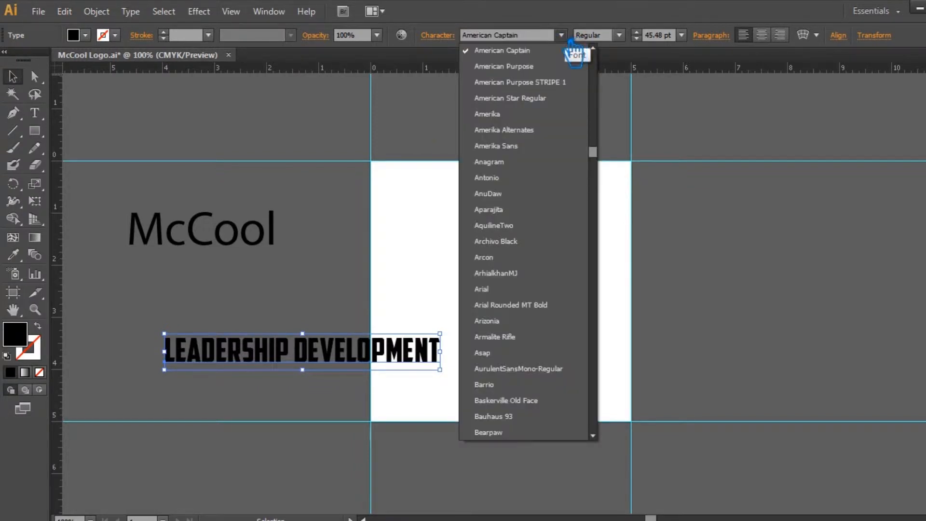
scroll(564, 107, up, 3)
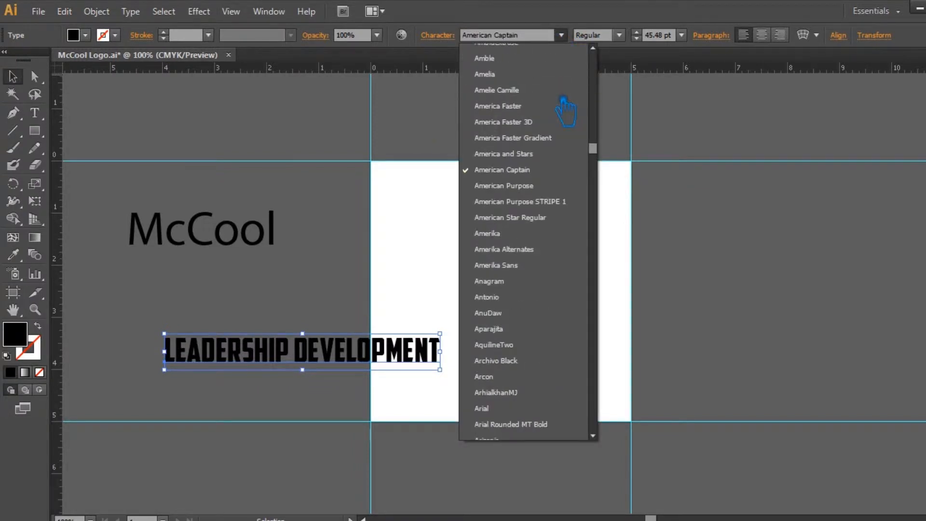
scroll(564, 107, up, 1)
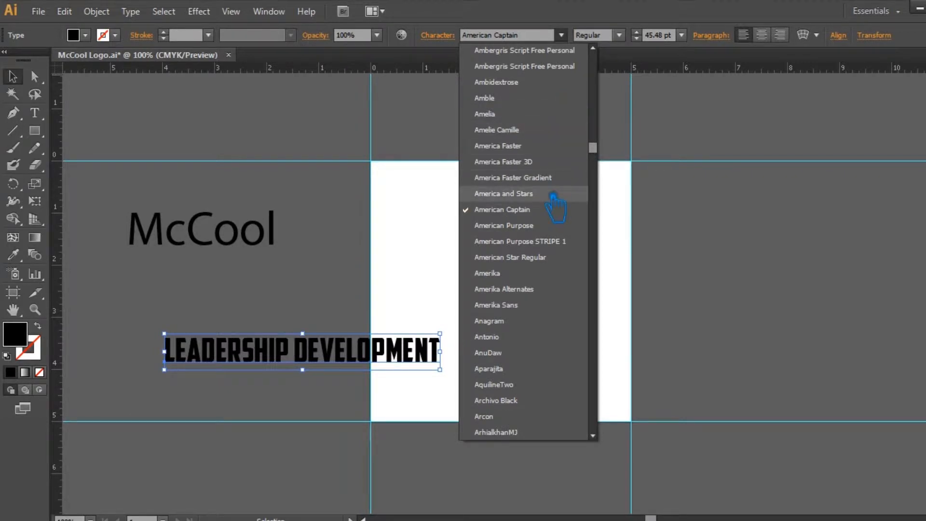
click(519, 99)
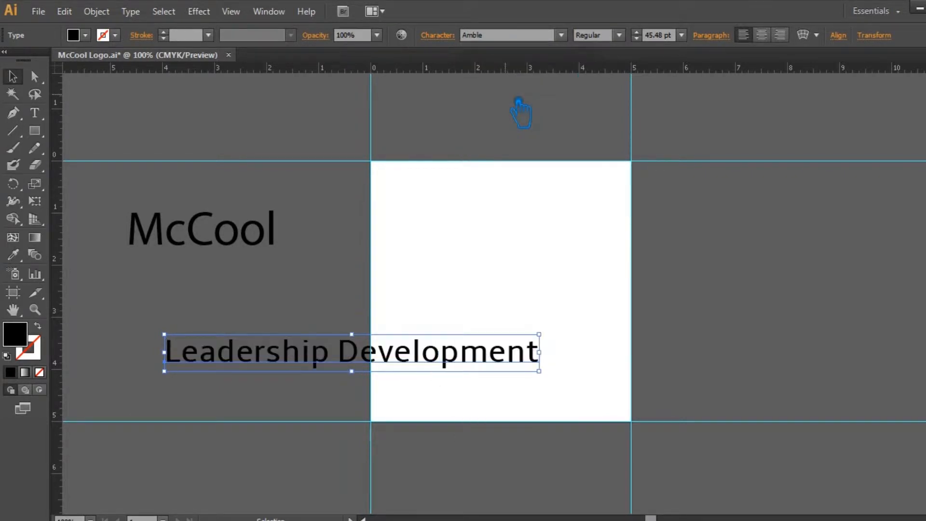
Set the Leadership Development text to All Caps and change it to a thin, narrow font.
click(438, 35)
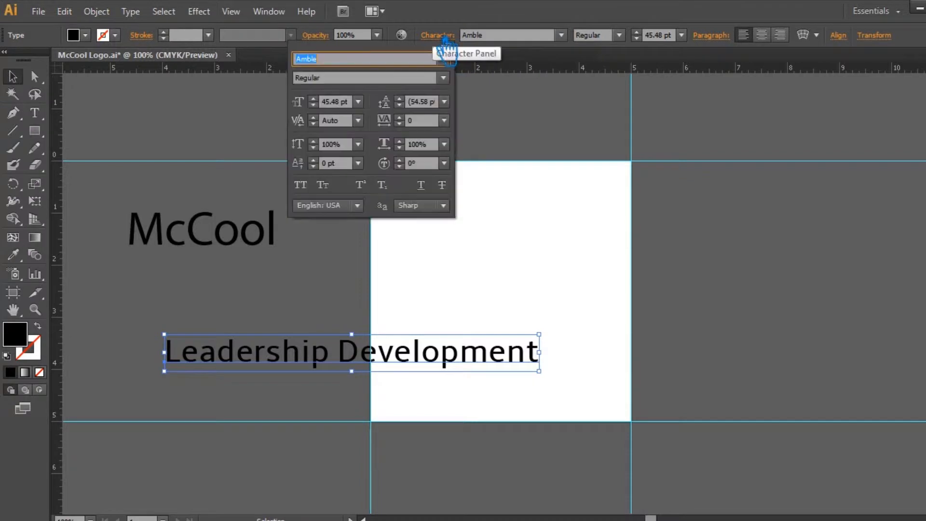
click(300, 185)
click(513, 37)
key(Down)
key(Down)
key(Down)
Move the tagline and the McCool text onto the artboard, with McCool above the tagline, and save the file.
drag(346, 362, 578, 377)
drag(223, 241, 524, 312)
click(539, 228)
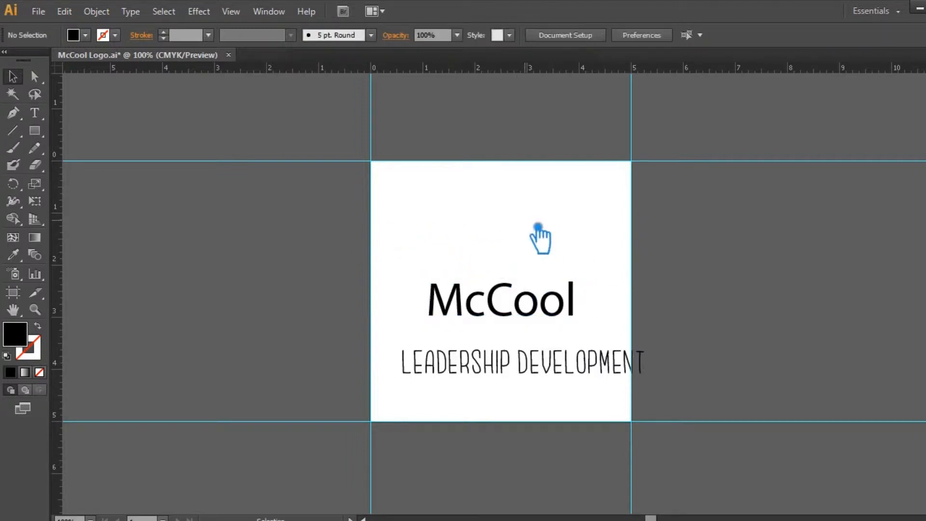
key(ctrl+s)
click(13, 77)
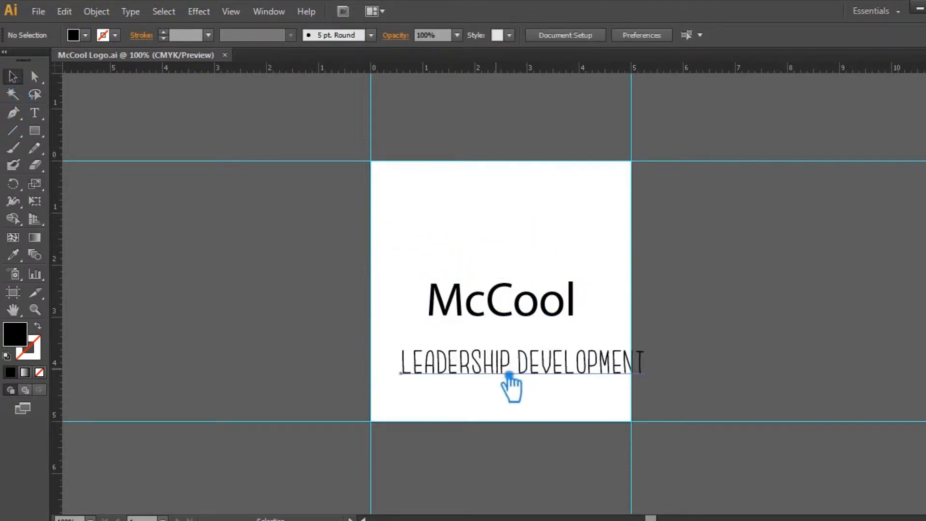
Change the LEADERSHIP DEVELOPMENT tagline's font to ABLAX after trying America and Stars.
click(508, 374)
key(Down)
key(Down)
key(Down)
key(Down)
click(561, 35)
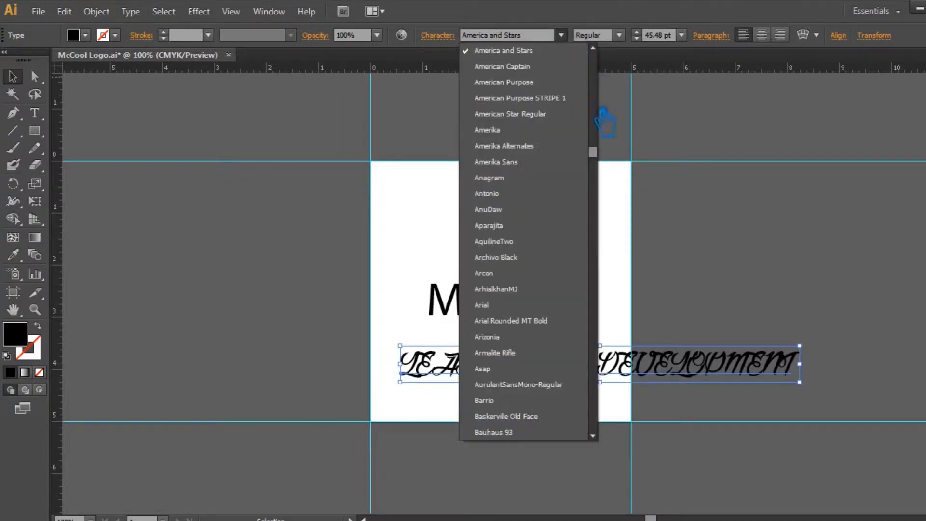
drag(593, 152, 593, 44)
click(487, 52)
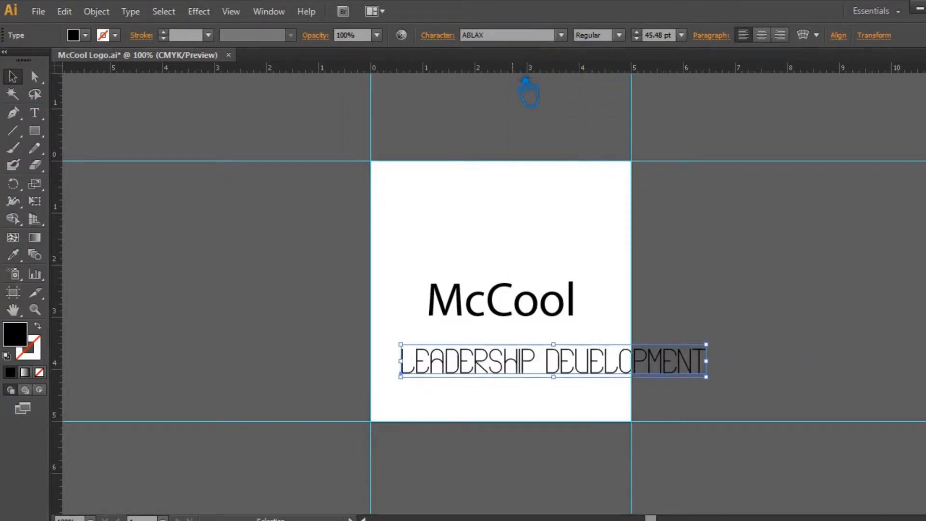
Shift the tagline slightly to the left beneath McCool and deselect it.
click(553, 145)
mouse_move(598, 371)
mouse_down()
mouse_move(554, 370)
mouse_move(587, 370)
mouse_up()
click(689, 318)
click(701, 321)
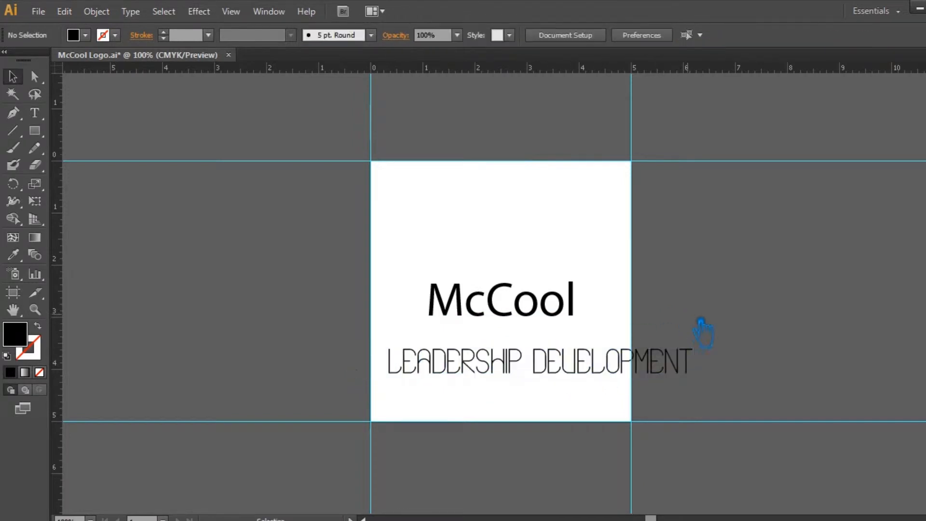
Copy the tagline's ABLAX all-caps formatting onto the McCool text with the Eyedropper.
click(517, 323)
click(13, 254)
click(485, 370)
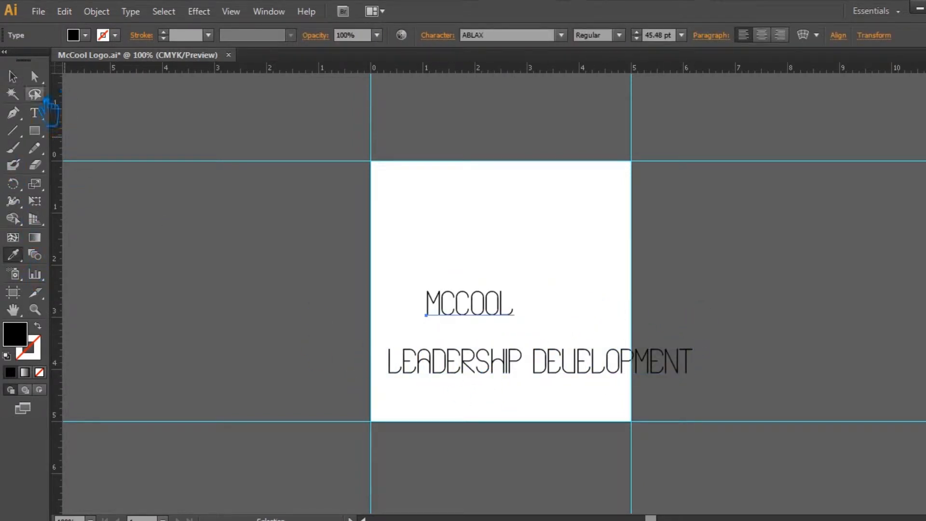
click(13, 76)
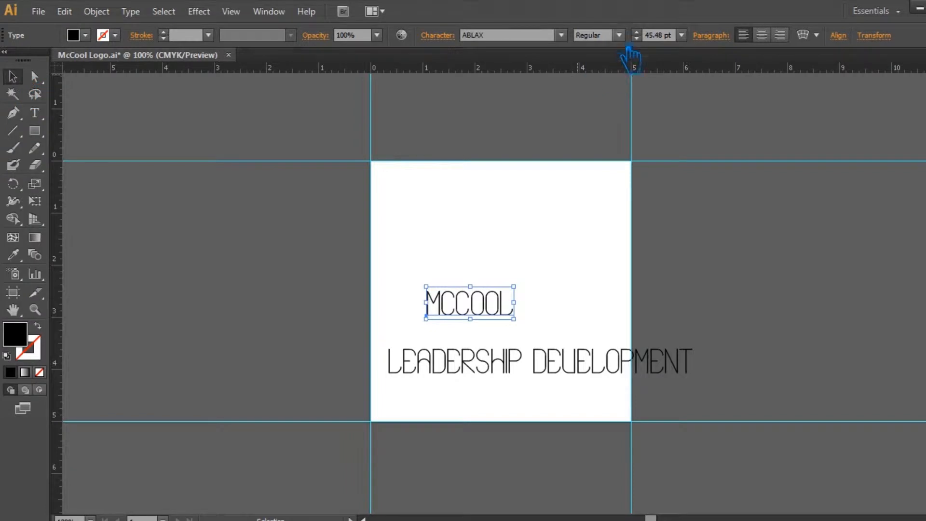
Change the MCCOOL text's font to ABRICOS 7 and deselect it.
click(561, 35)
key(Down)
click(495, 70)
click(517, 125)
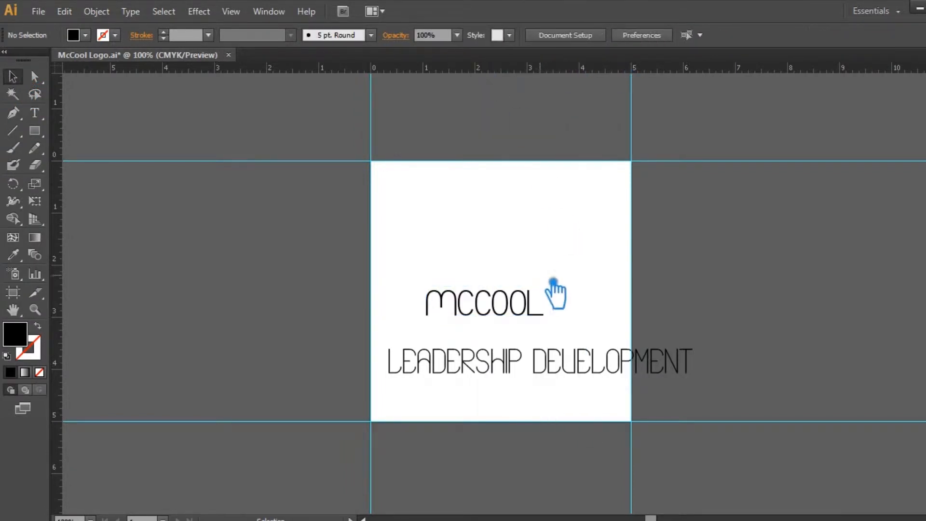
Try successive fonts, including AC Mountain and Abang, on only the letters COOL in the MCCOOL text.
click(488, 316)
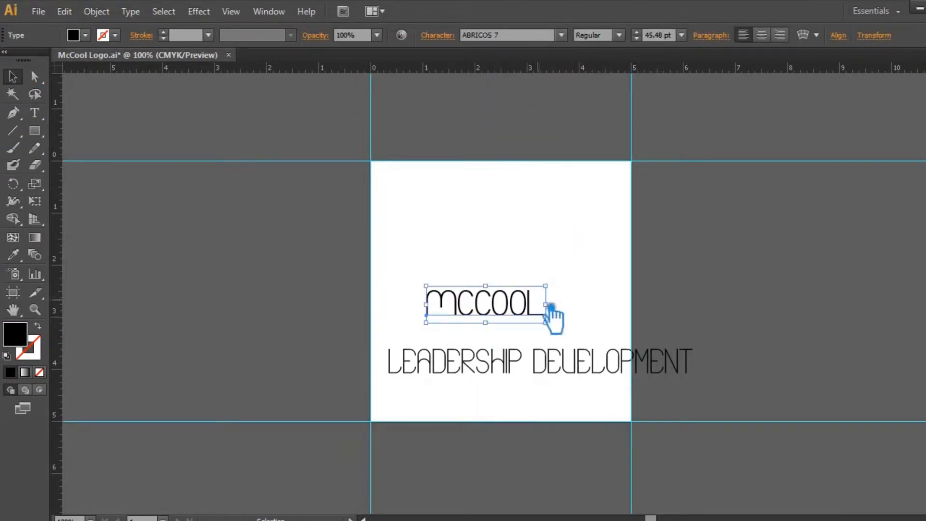
key(ctrl+plus)
key(ctrl+plus)
drag(516, 316, 464, 218)
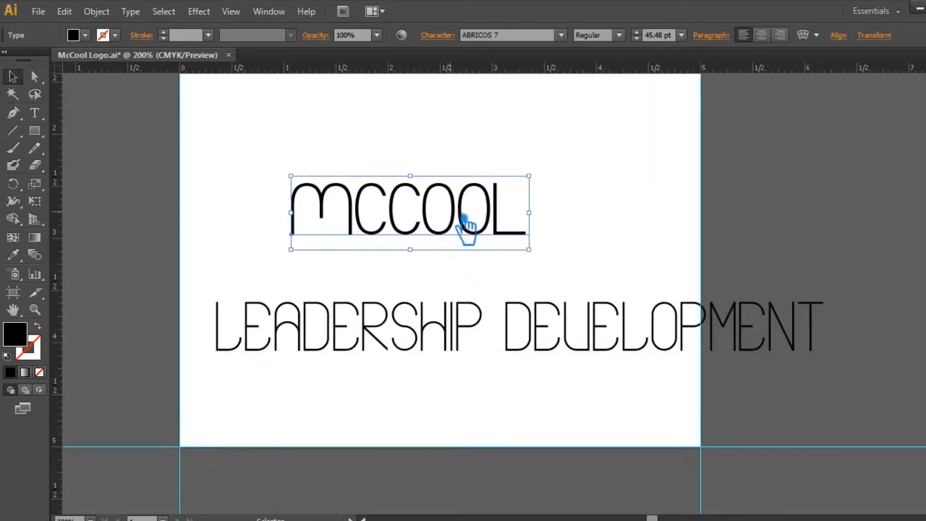
click(594, 181)
click(35, 112)
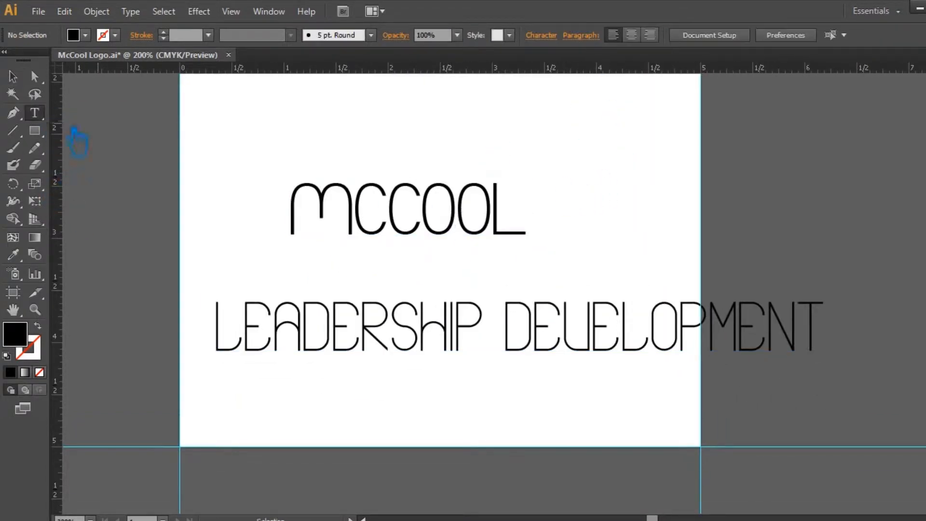
drag(399, 213, 295, 215)
click(407, 222)
drag(408, 222, 534, 228)
click(525, 37)
key(Down)
key(Down)
key(Down)
key(Down)
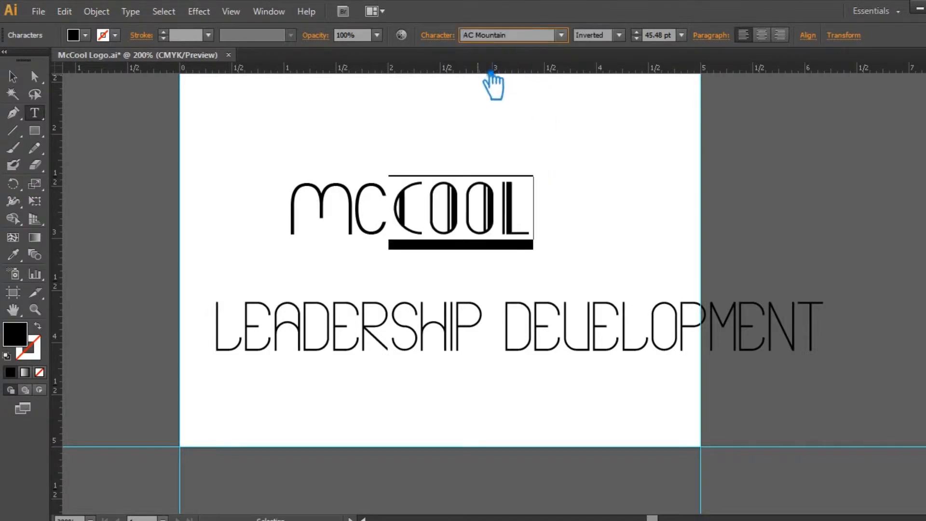
key(Down)
key(Down)
key(Down)
key(Down)
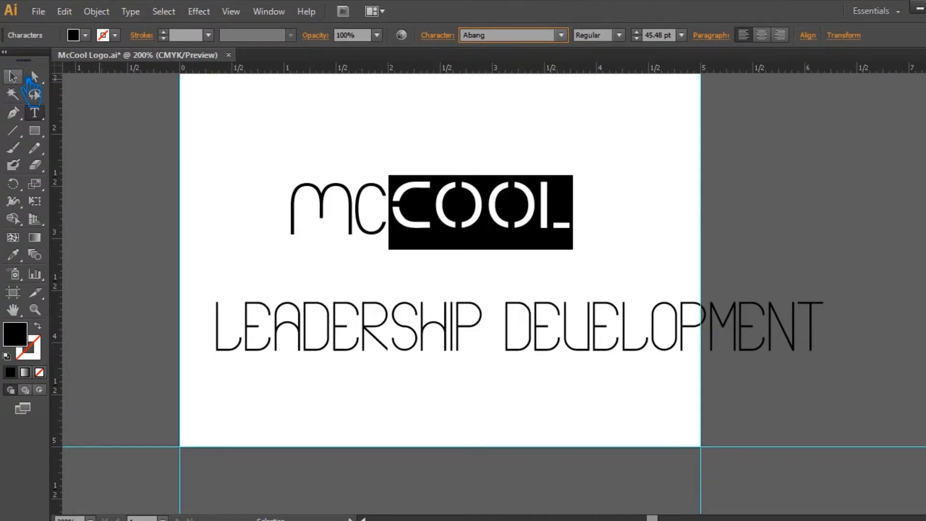
click(14, 76)
click(715, 214)
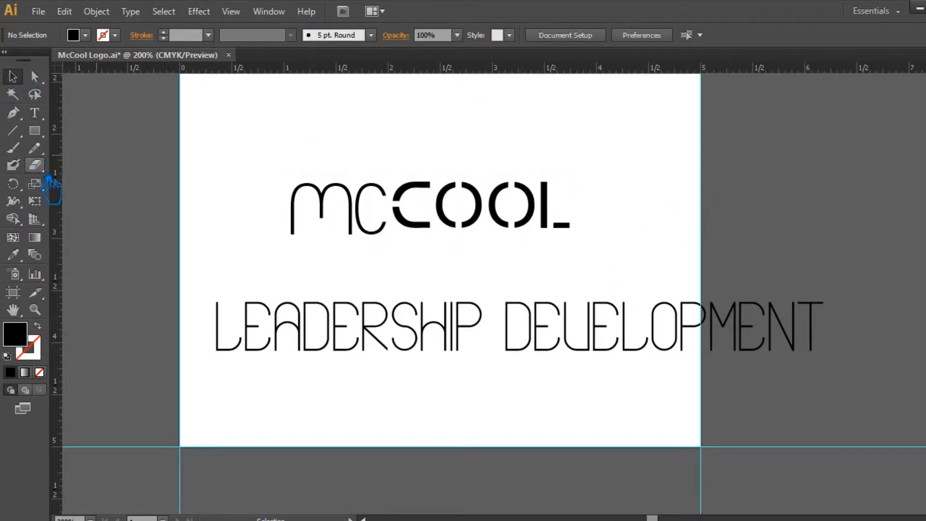
Change only the letters COOL to the Abduction2002 font.
click(34, 112)
drag(579, 227, 389, 227)
click(507, 35)
key(Down)
key(Down)
click(400, 232)
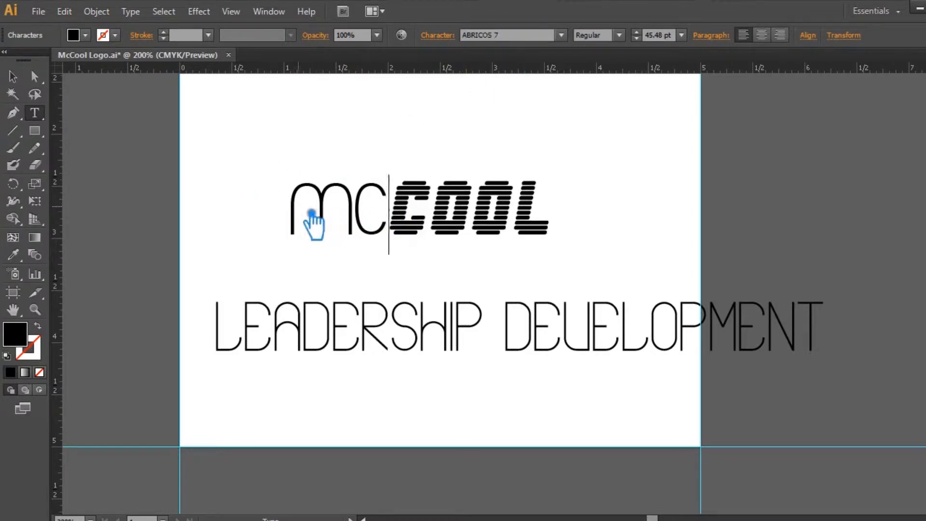
Try sampling COOL's Abduction2002 formatting onto the letters MC, and undo it while keeping COOL's font.
drag(403, 208, 266, 218)
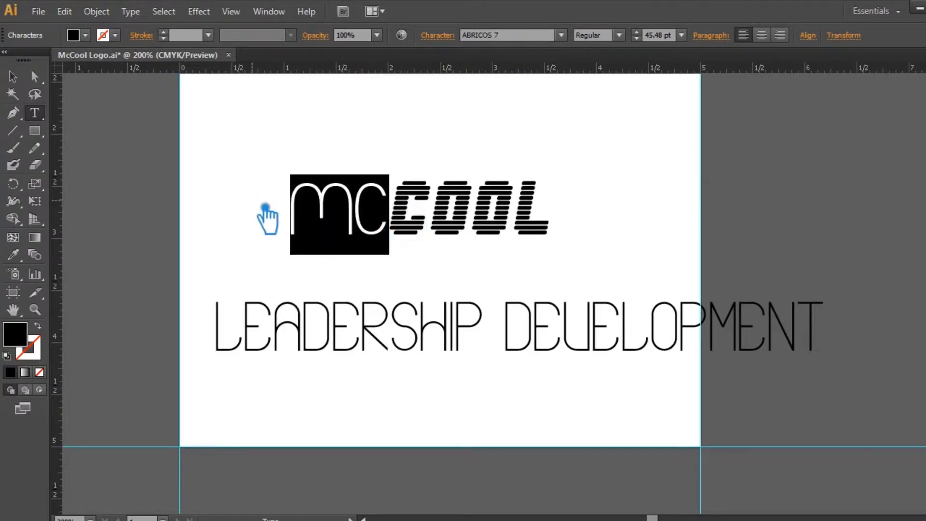
click(13, 254)
click(427, 227)
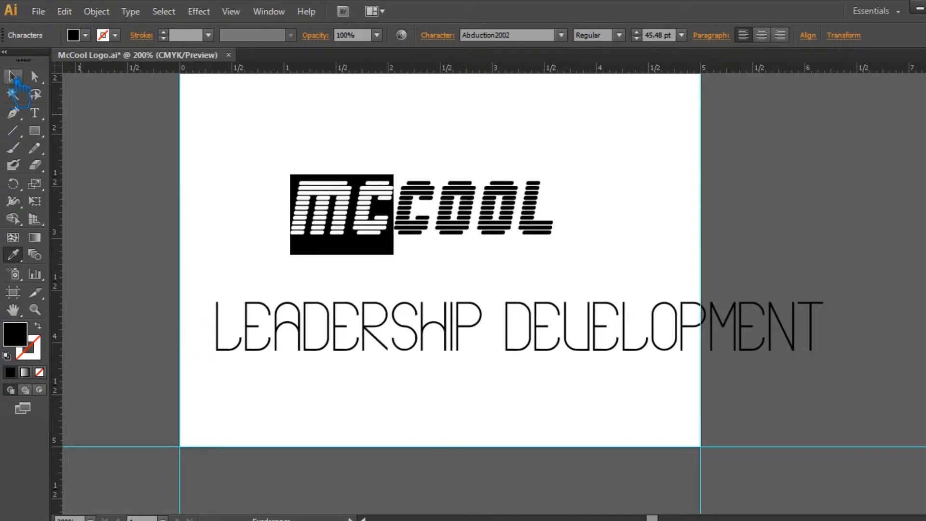
key(ctrl+z)
key(ctrl+z)
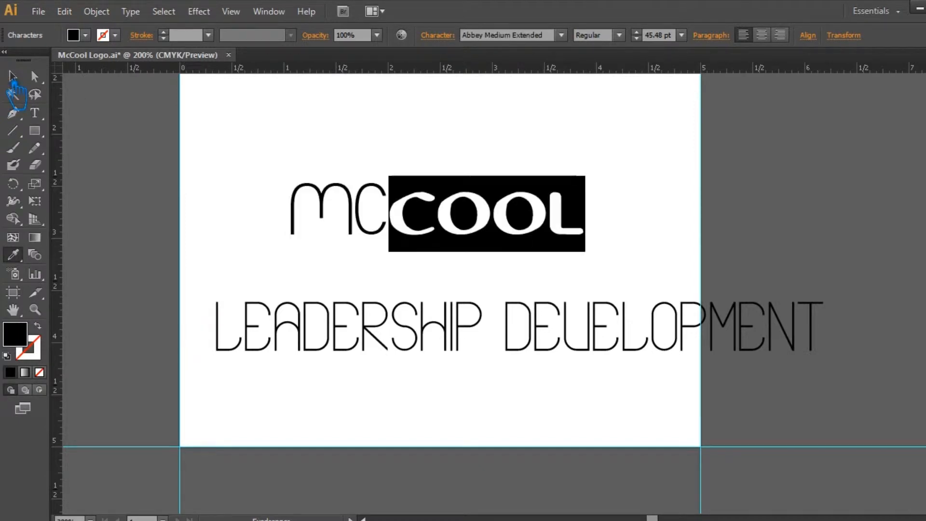
key(ctrl+shift+z)
Place a copy of the MCCOOL text beside the artboard and nudge the original up and to the left.
click(34, 76)
mouse_move(429, 234)
mouse_down()
mouse_move(755, 217)
mouse_move(843, 193)
mouse_move(399, 200)
mouse_move(418, 225)
mouse_up()
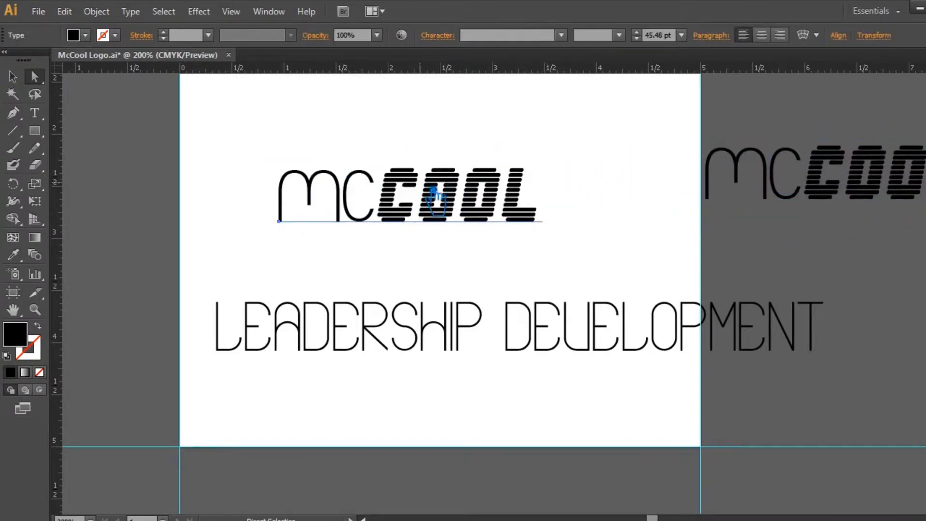
Apply Abduction2002 to the whole MCCOOL text on the artboard by sampling the copy's COOL letters, and save the file.
key(i)
click(881, 194)
click(13, 76)
click(440, 234)
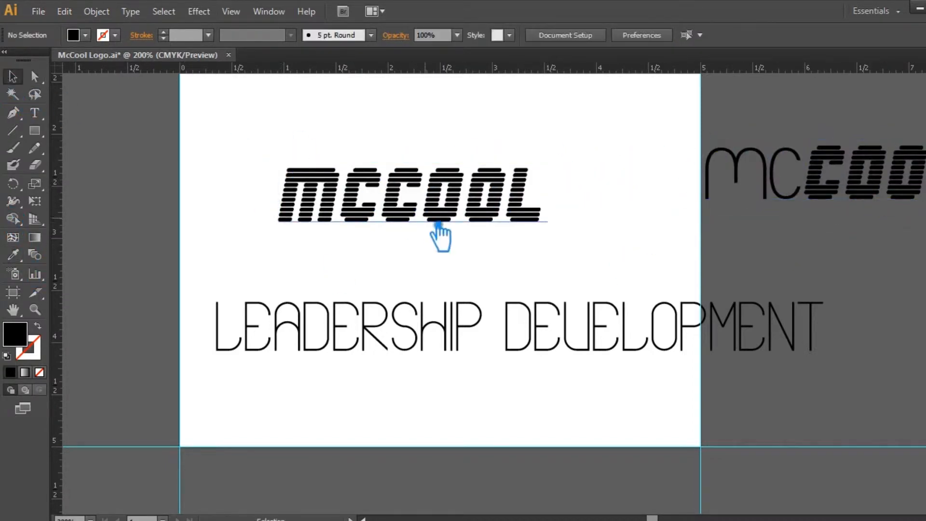
key(ctrl+s)
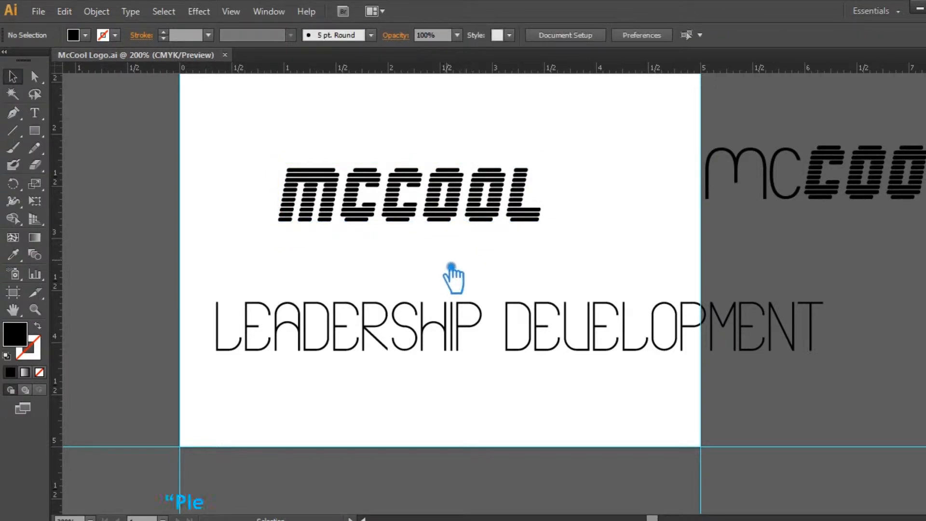
Try the Roboto font in Italic style on the letters MC of the artboard's MCCOOL text.
click(35, 112)
drag(394, 195, 228, 196)
click(525, 37)
key(Return)
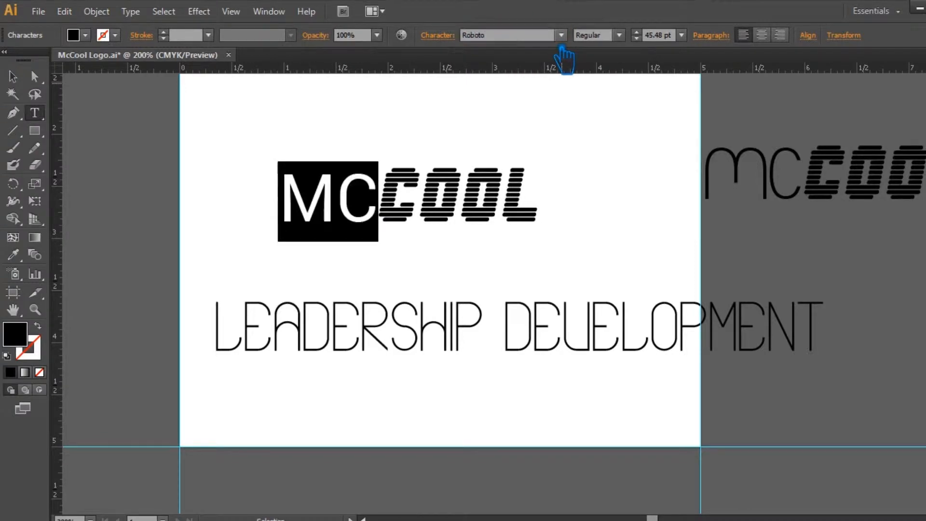
click(619, 35)
click(617, 135)
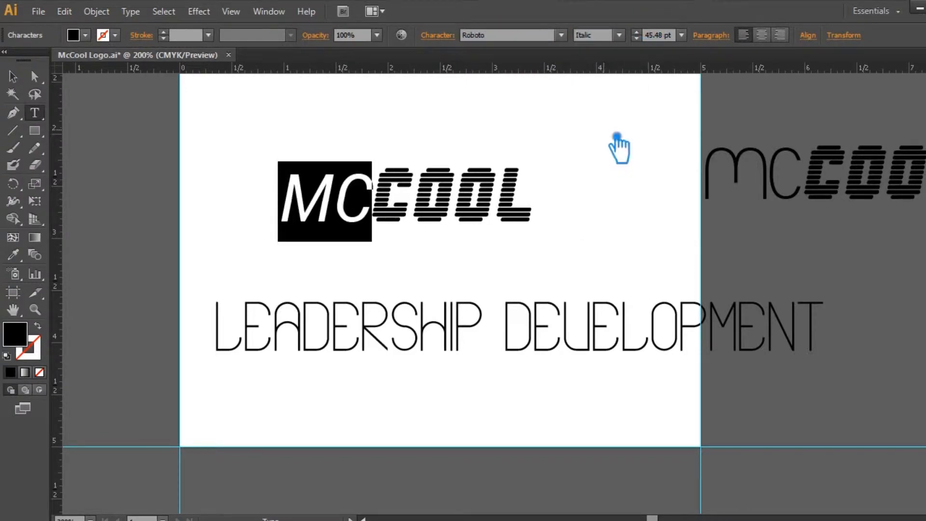
click(619, 35)
Set the letters MC to the Raleway font in Bold Italic style.
click(525, 37)
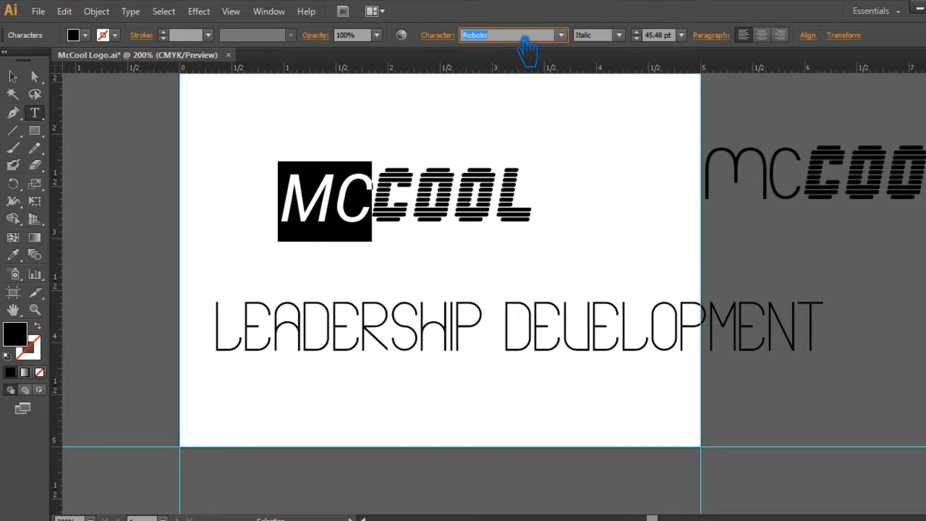
key(Return)
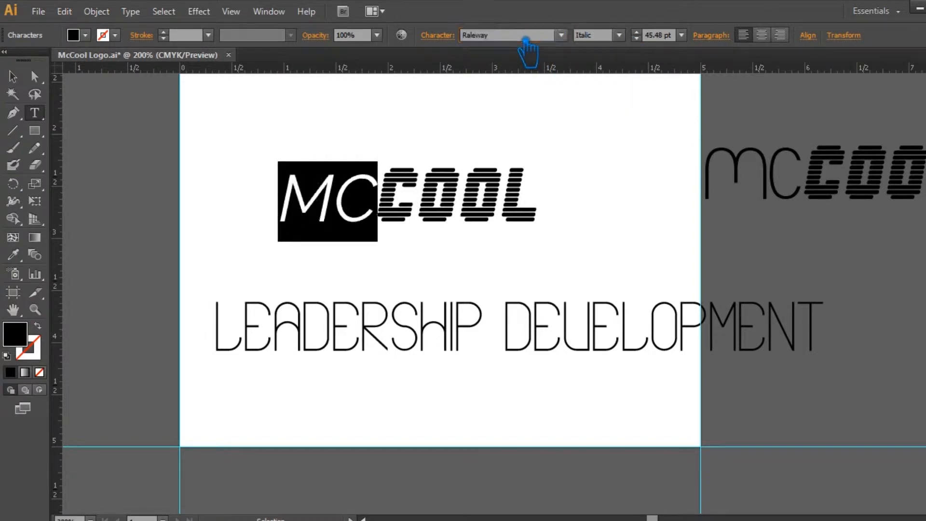
click(619, 35)
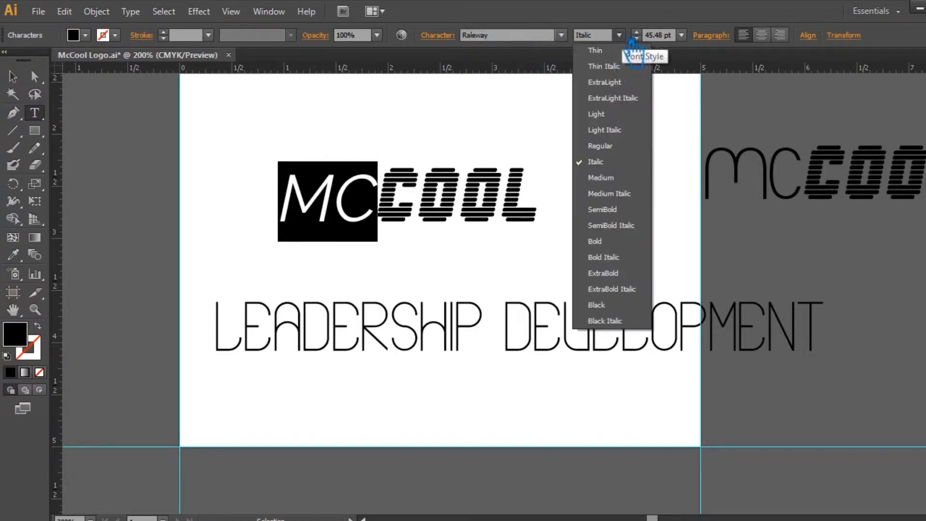
click(630, 259)
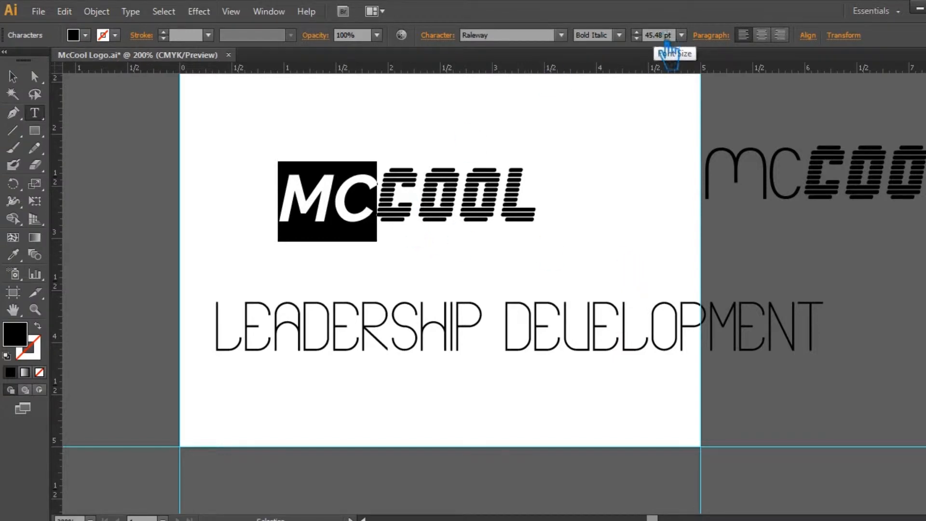
Enlarge the letters MC to about 58 pt so they stand taller than COOL, and deselect the text.
scroll(667, 41, up, 15)
scroll(667, 42, down, 3)
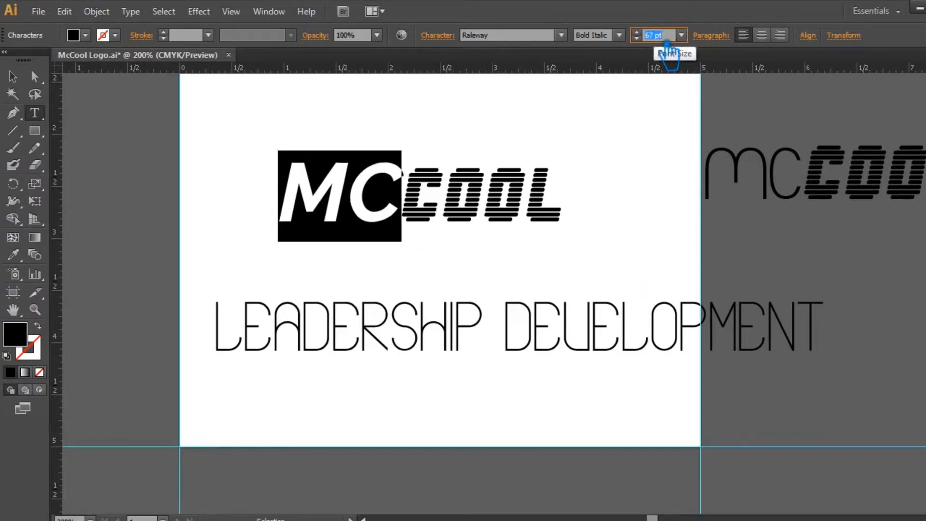
scroll(668, 45, up, 1)
click(13, 76)
click(635, 179)
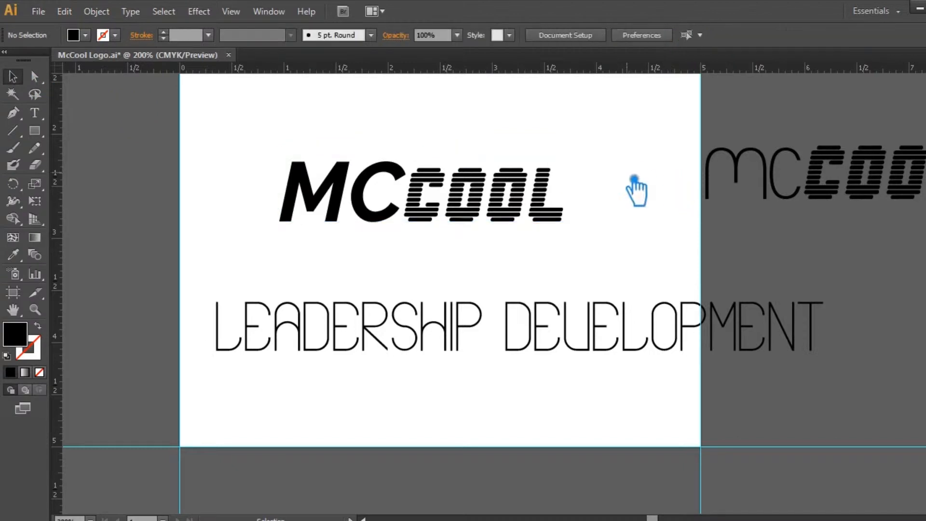
key(t)
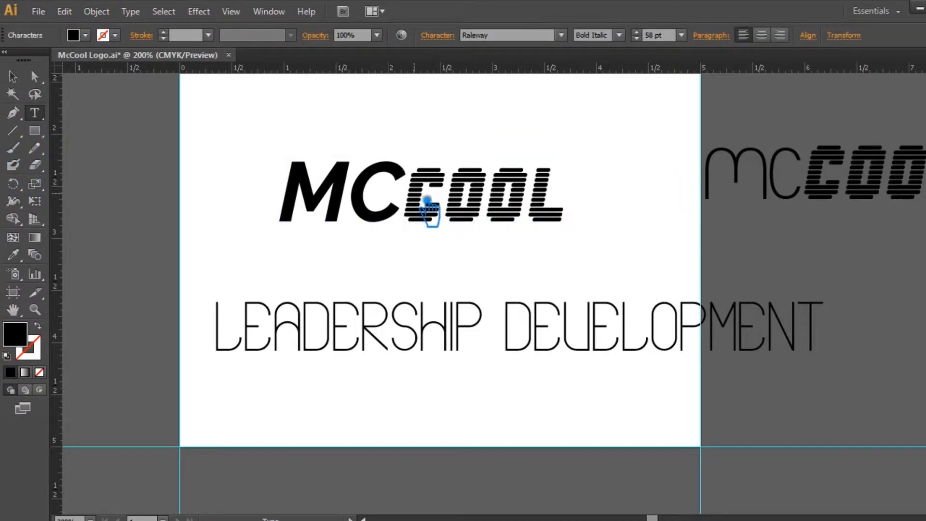
click(12, 76)
click(665, 184)
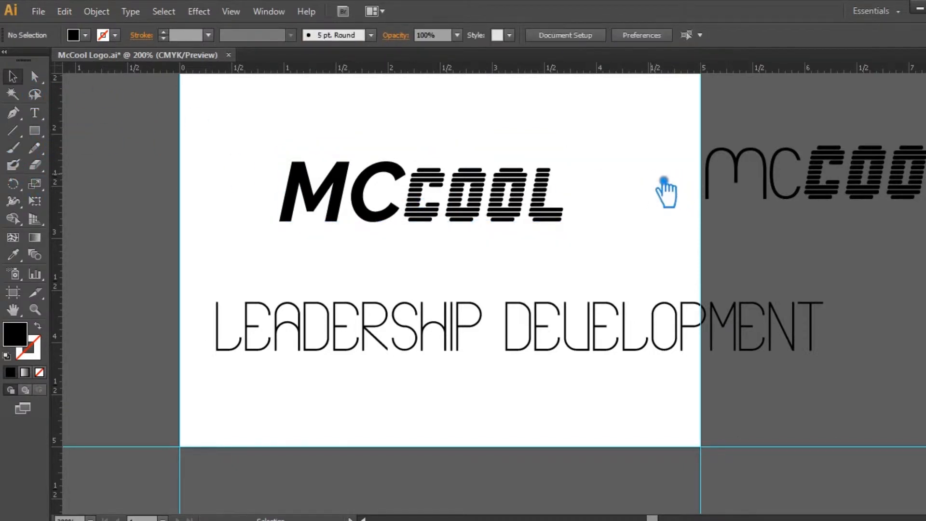
click(574, 346)
Fill the letters MC of the artboard's MCCOOL text with a medium grey.
click(414, 207)
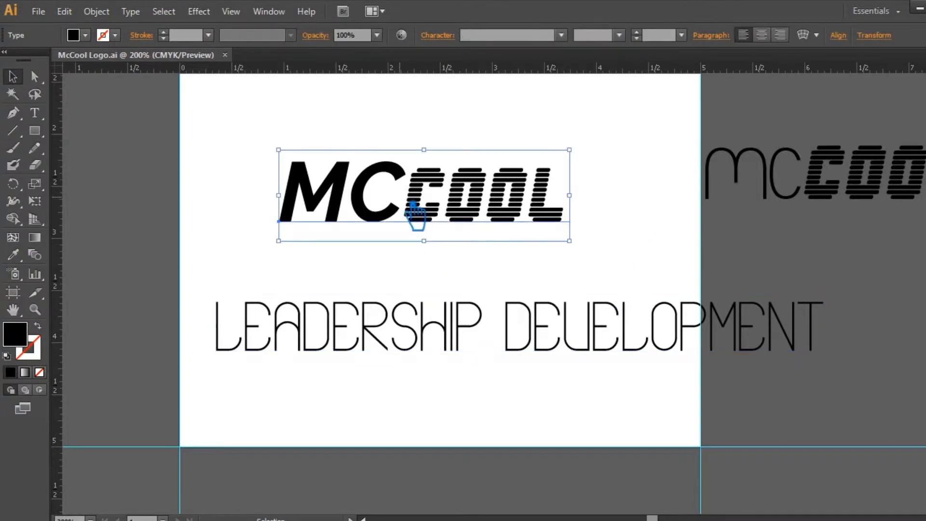
click(34, 112)
drag(408, 209, 244, 207)
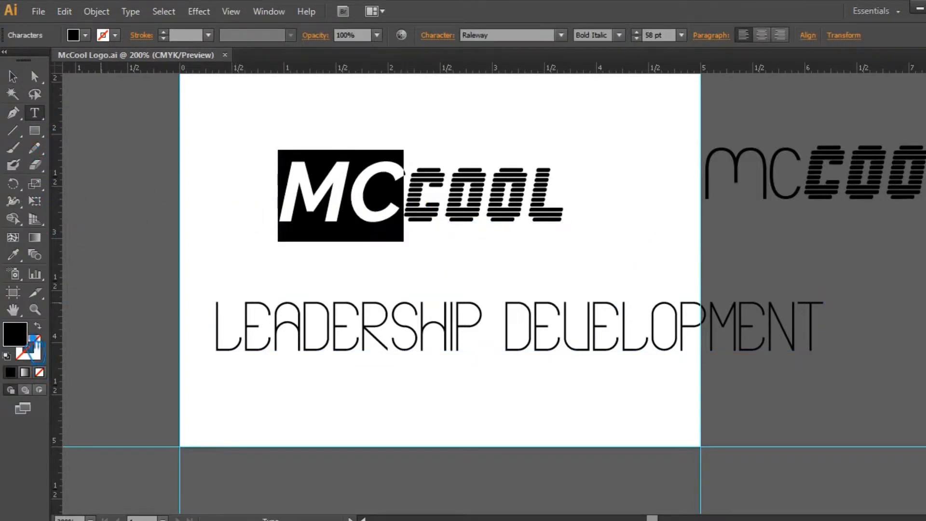
double_click(19, 337)
drag(312, 289, 287, 272)
click(666, 185)
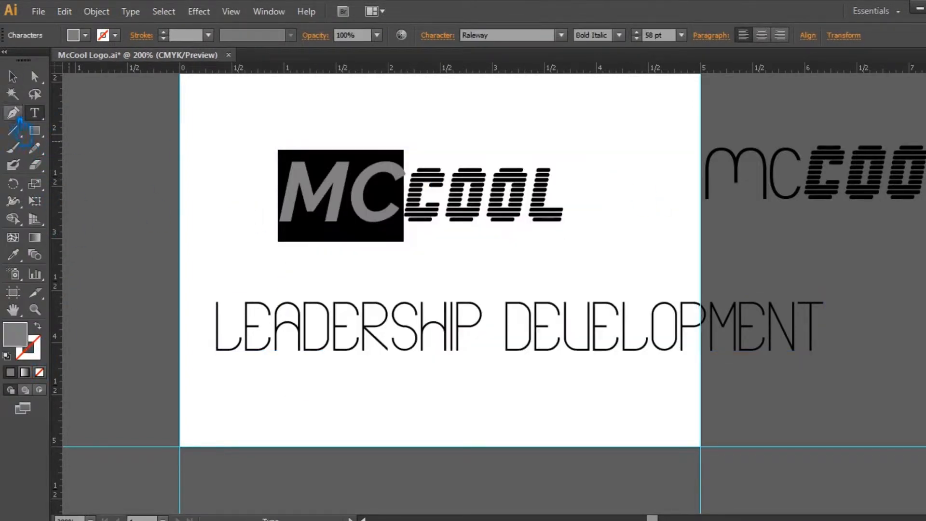
click(12, 76)
Try to give LEADERSHIP DEVELOPMENT the grey of MC by sampling with the Eyedropper, and undo it.
double_click(398, 200)
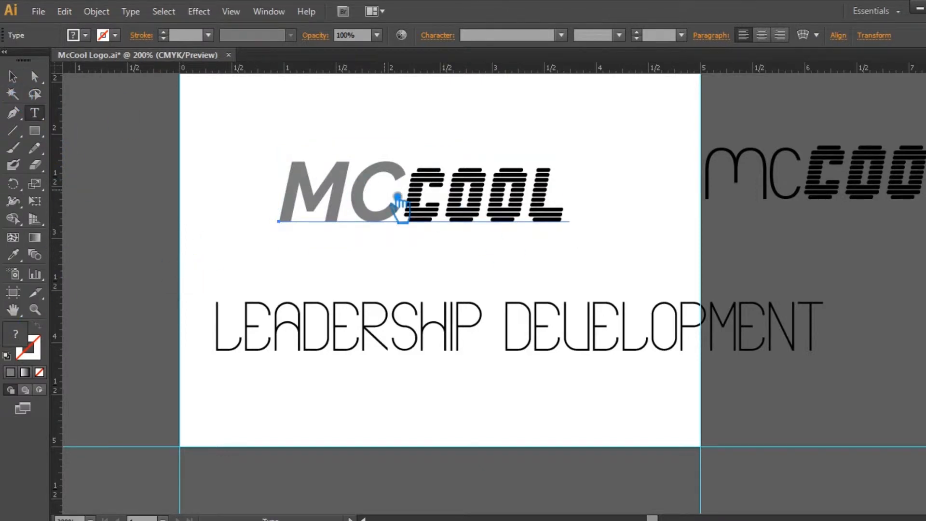
double_click(398, 200)
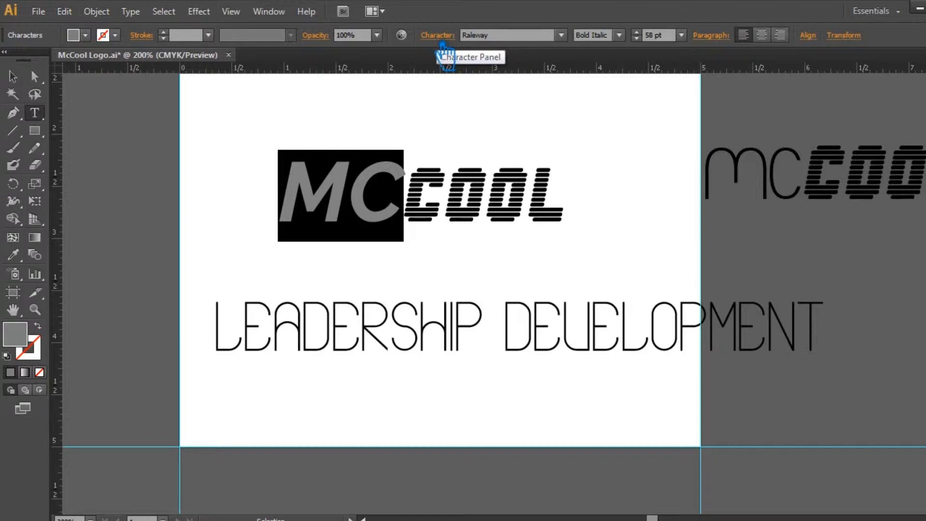
key(Escape)
click(393, 352)
click(13, 254)
click(322, 191)
key(v)
key(ctrl+z)
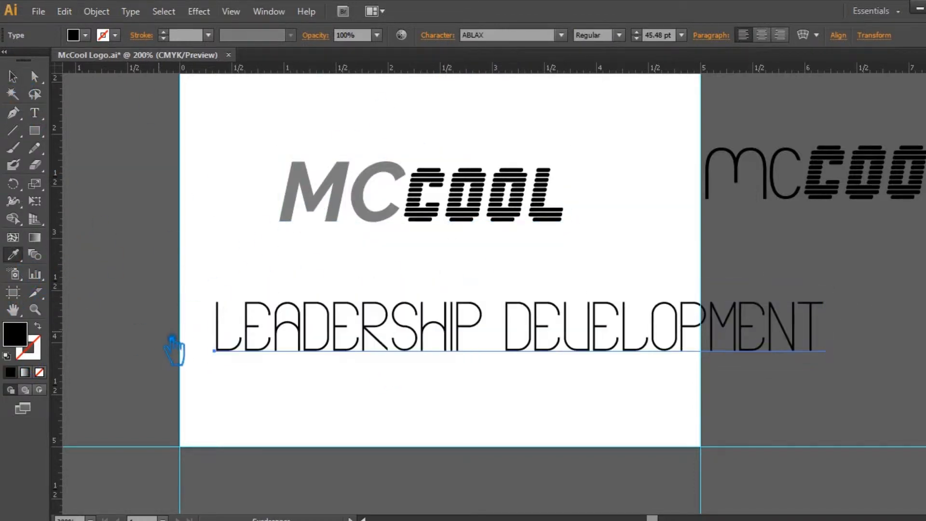
Copy the MC letters' grey and fill the LEADERSHIP DEVELOPMENT text with the same colour, 7C7C7C.
key(t)
click(374, 213)
double_click(15, 334)
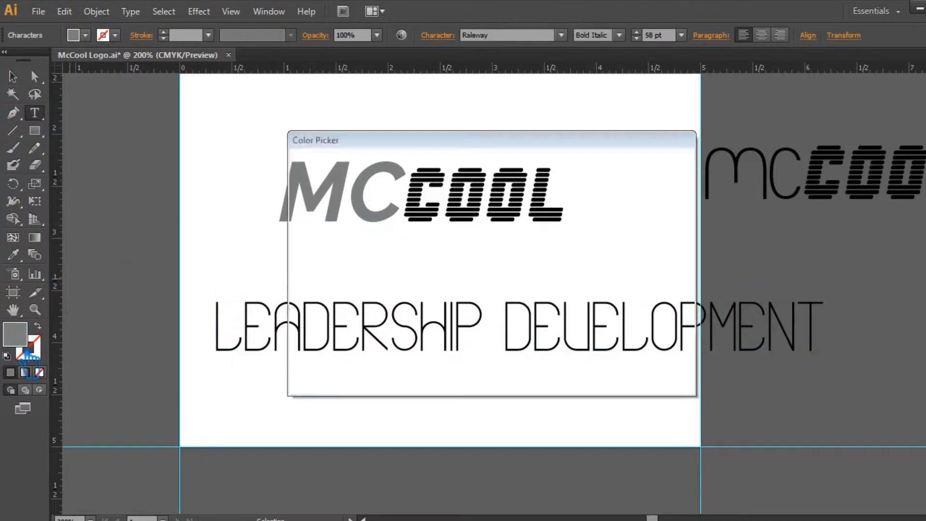
click(671, 188)
key(v)
click(316, 308)
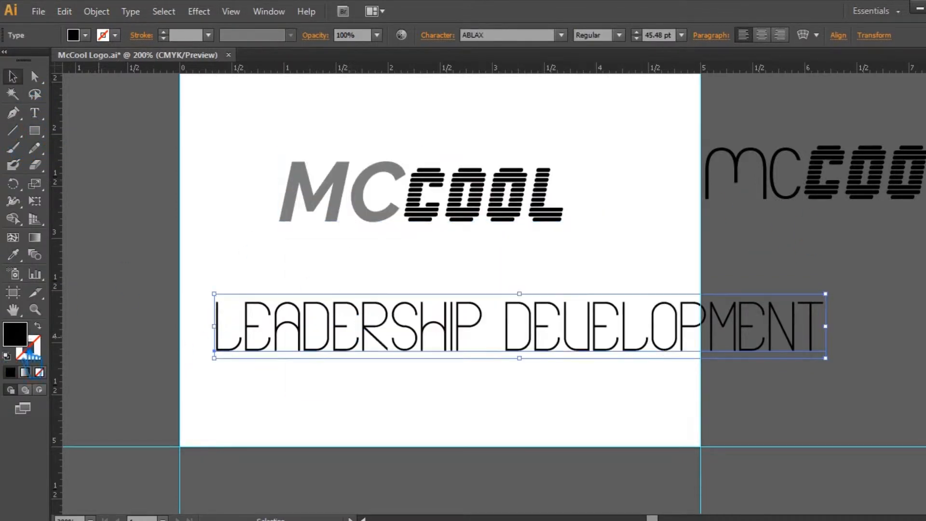
double_click(15, 334)
text(7C7C7C)
click(668, 184)
click(554, 368)
Set LEADERSHIP DEVELOPMENT to 30 pt and move MCCOOL down so it sits directly above that line.
click(552, 333)
click(661, 40)
text(30)
key(Return)
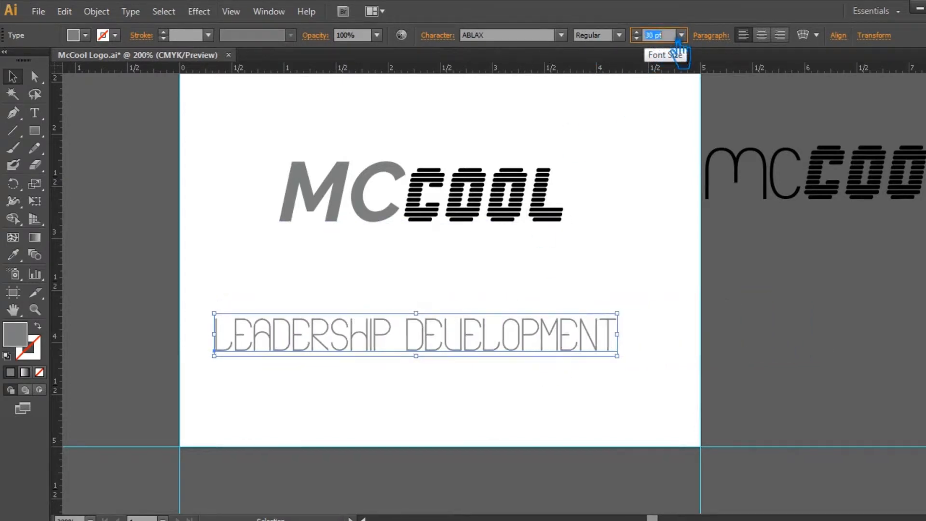
click(616, 263)
drag(486, 217, 426, 298)
click(577, 249)
Change LEADERSHIP DEVELOPMENT to the Raleway font and reduce its size to 14 pt.
click(562, 327)
click(514, 35)
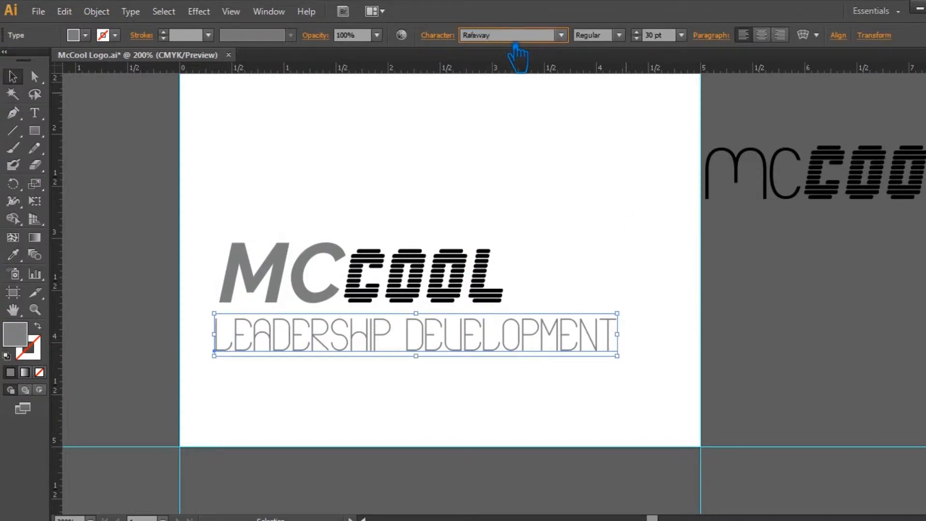
key(Return)
click(517, 40)
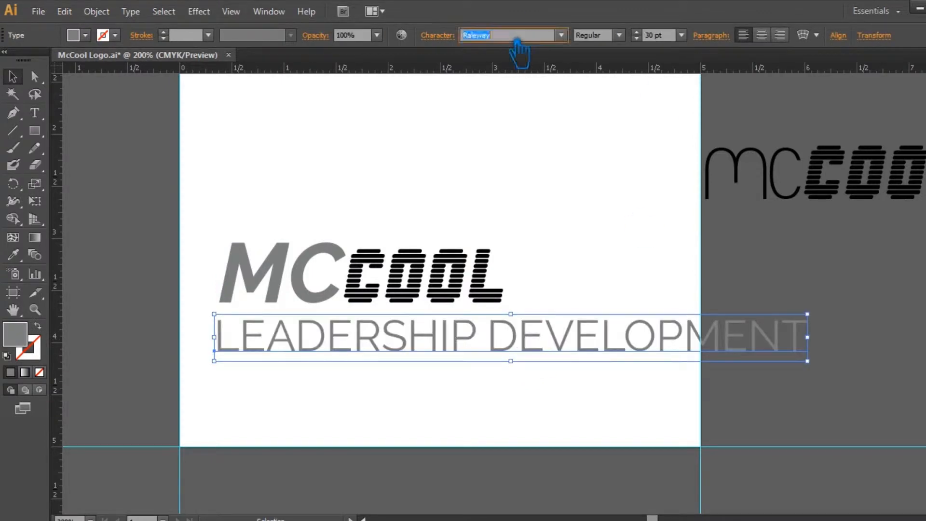
click(672, 39)
scroll(672, 42, down, 16)
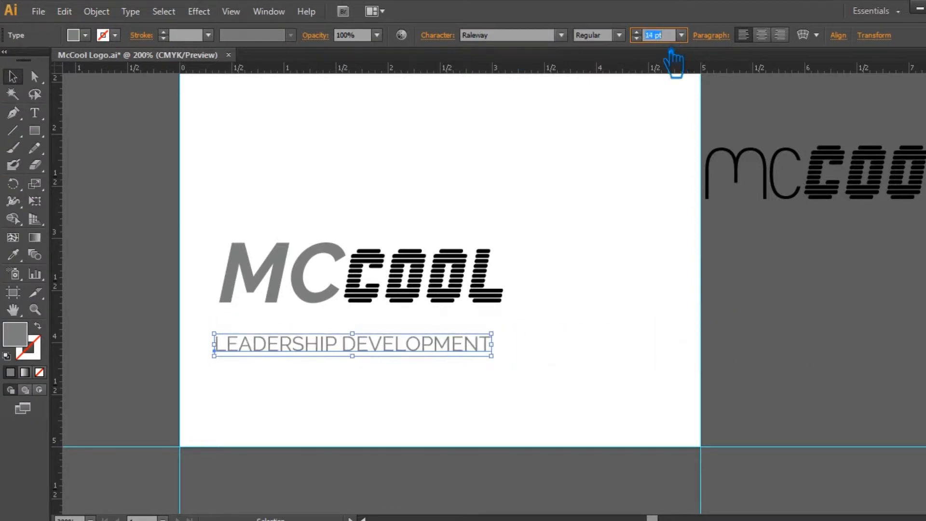
Fill the letters COOL of the MCCOOL text with a teal blue and deselect the text.
click(393, 299)
click(34, 113)
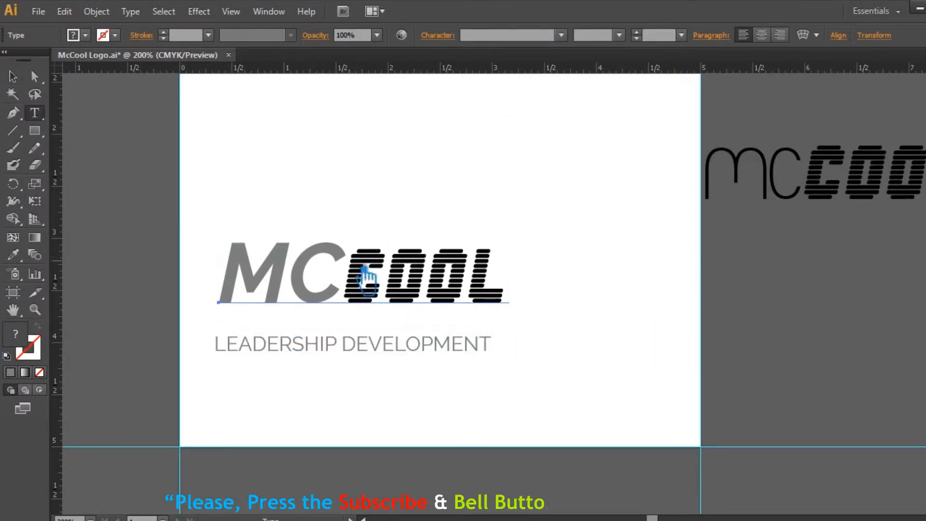
drag(354, 271, 549, 316)
double_click(22, 337)
click(508, 265)
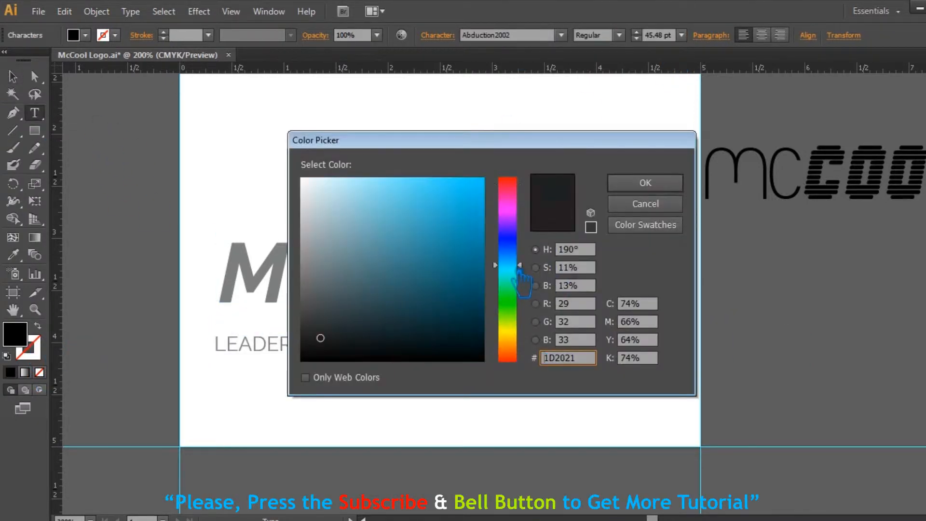
click(520, 207)
mouse_move(521, 213)
mouse_down()
mouse_move(521, 348)
mouse_move(520, 270)
mouse_up()
mouse_move(481, 203)
mouse_down()
mouse_move(505, 178)
mouse_move(501, 239)
mouse_up()
click(652, 189)
key(Escape)
click(585, 268)
Move LEADERSHIP DEVELOPMENT up beneath MCCOOL and place a copy of it beside the artboard, under the spare MCCOOL.
drag(430, 355, 436, 326)
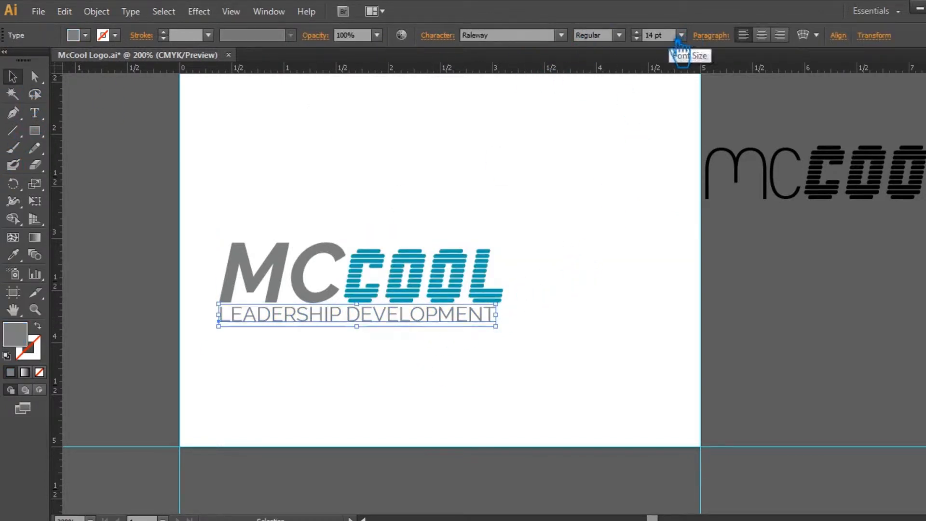
click(440, 35)
click(513, 43)
click(539, 349)
drag(400, 315, 731, 383)
key(ctrl+z)
drag(365, 341, 848, 317)
click(598, 338)
Try Raleway Dots on the artboard's LEADERSHIP DEVELOPMENT text, and set its font to ABLAX Regular.
click(427, 340)
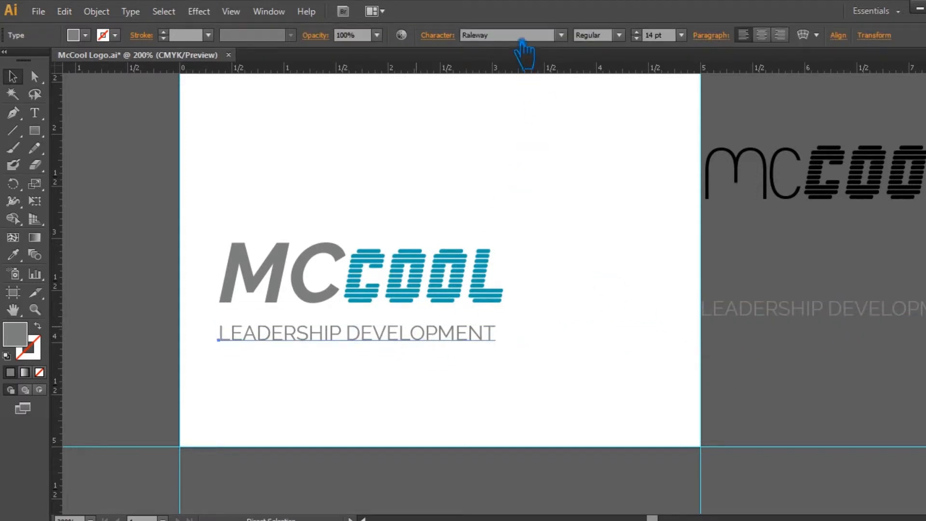
key(ctrl+s)
key(Down)
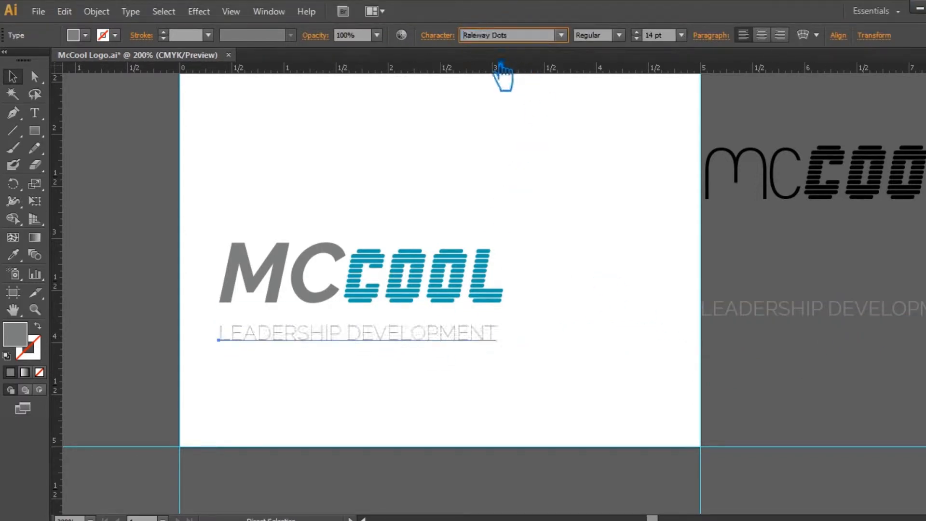
click(561, 34)
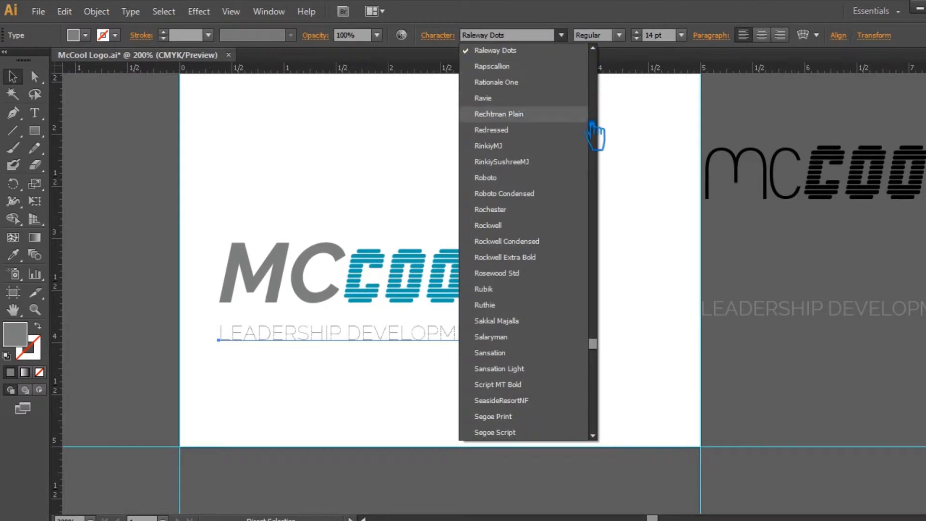
drag(594, 357, 604, 30)
click(497, 50)
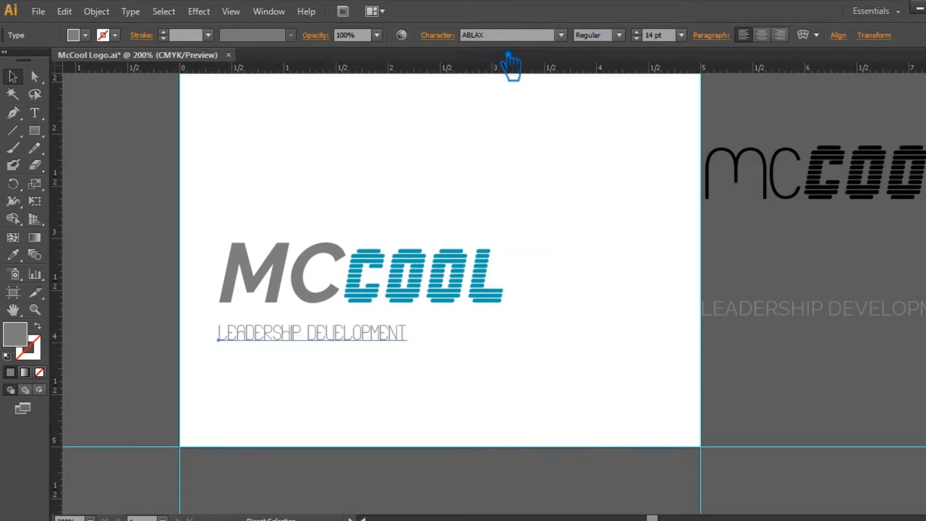
click(598, 38)
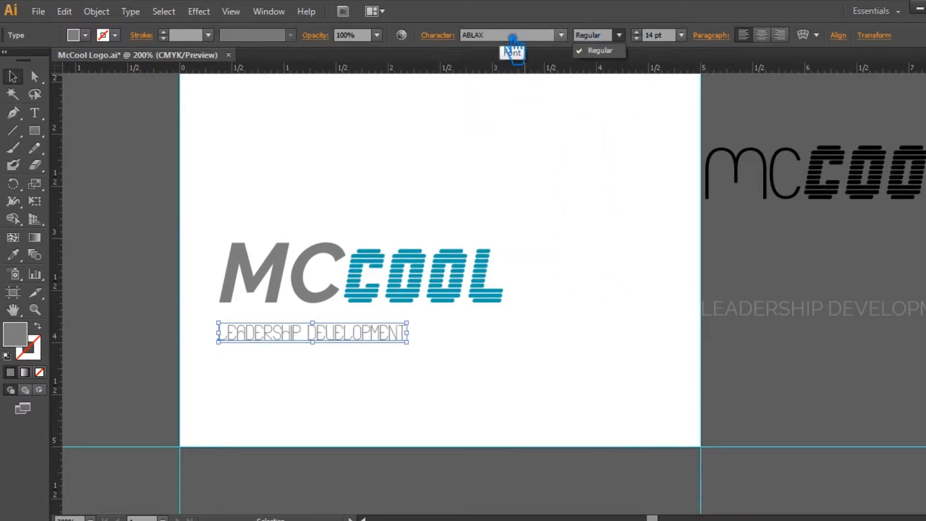
click(461, 394)
Increase the tracking of LEADERSHIP DEVELOPMENT to 97 and deselect it.
click(375, 338)
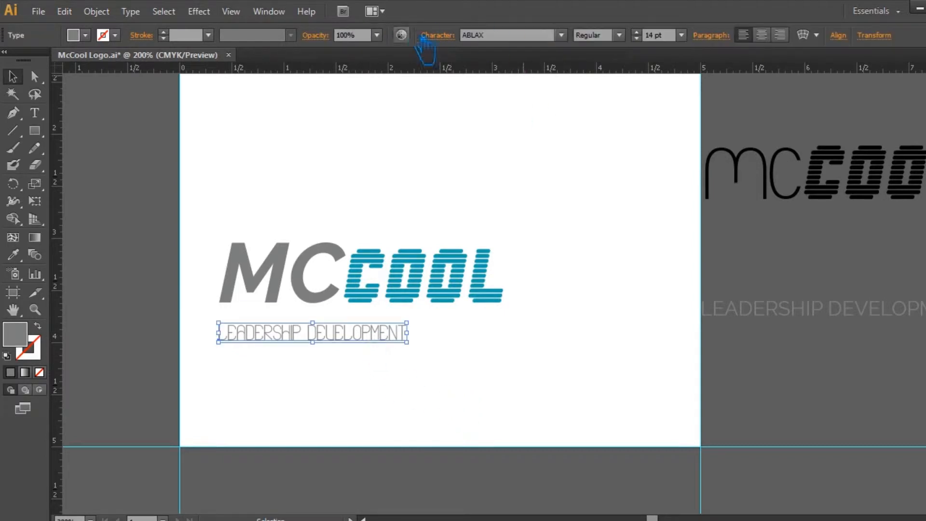
click(448, 38)
click(429, 124)
scroll(430, 126, up, 20)
scroll(433, 140, up, 13)
scroll(437, 137, up, 20)
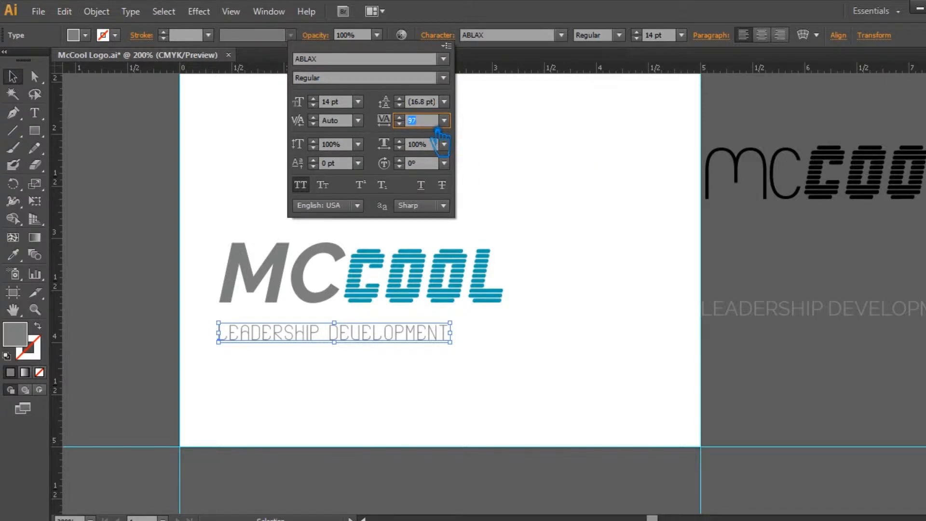
click(597, 226)
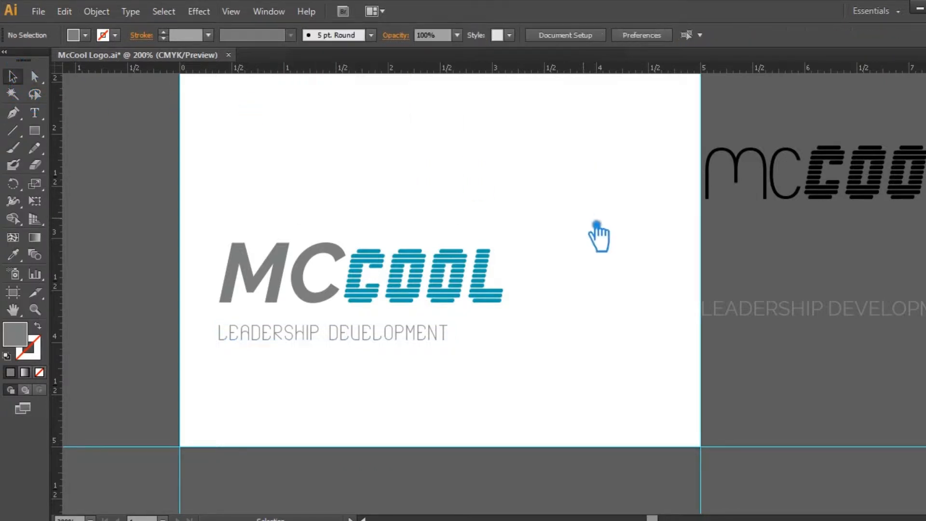
Move LEADERSHIP DEVELOPMENT just below MCCOOL and scale it proportionally to about 2.71 in wide, nearly matching MCCOOL.
drag(419, 346, 517, 361)
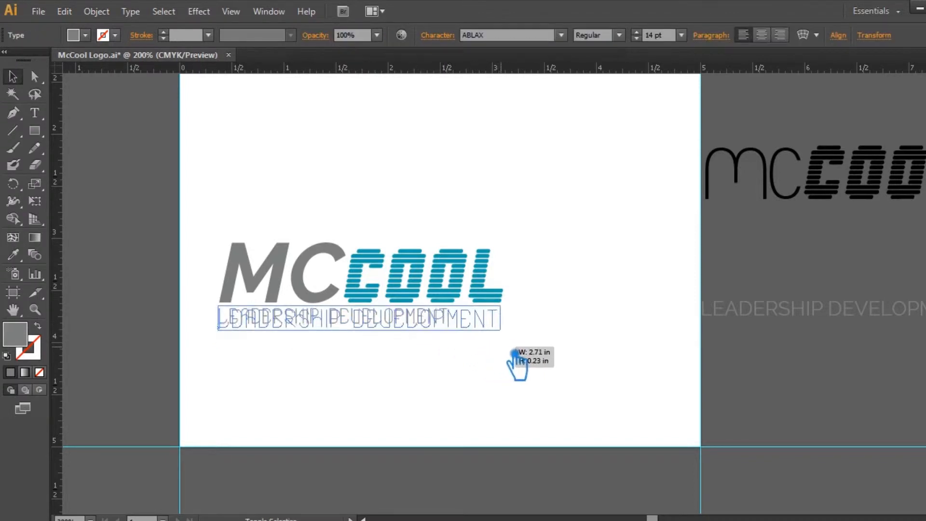
click(598, 329)
click(459, 322)
click(599, 297)
Move the spare tagline and MCCOOL copies farther away from the artboard, and save the file.
drag(748, 309, 824, 303)
drag(776, 176, 837, 169)
click(591, 315)
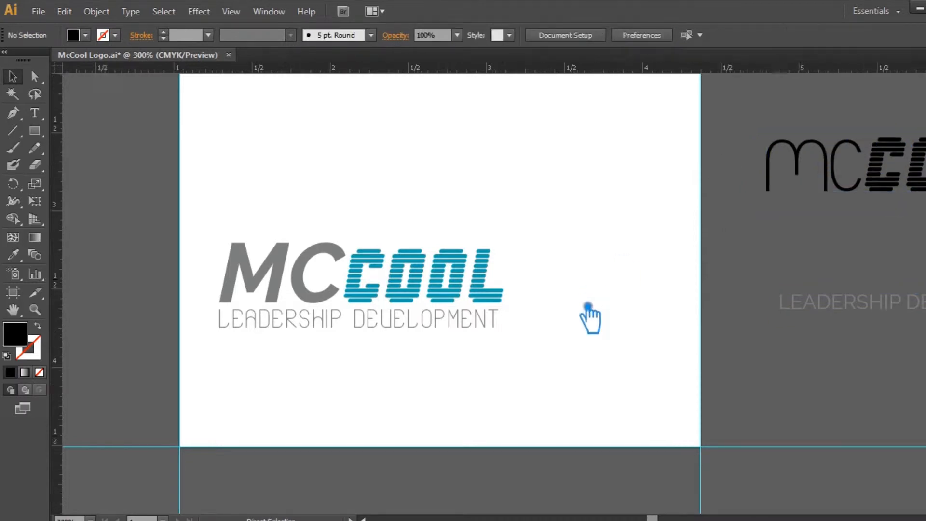
key(ctrl+plus)
drag(594, 314, 710, 320)
key(ctrl+s)
click(527, 343)
click(743, 327)
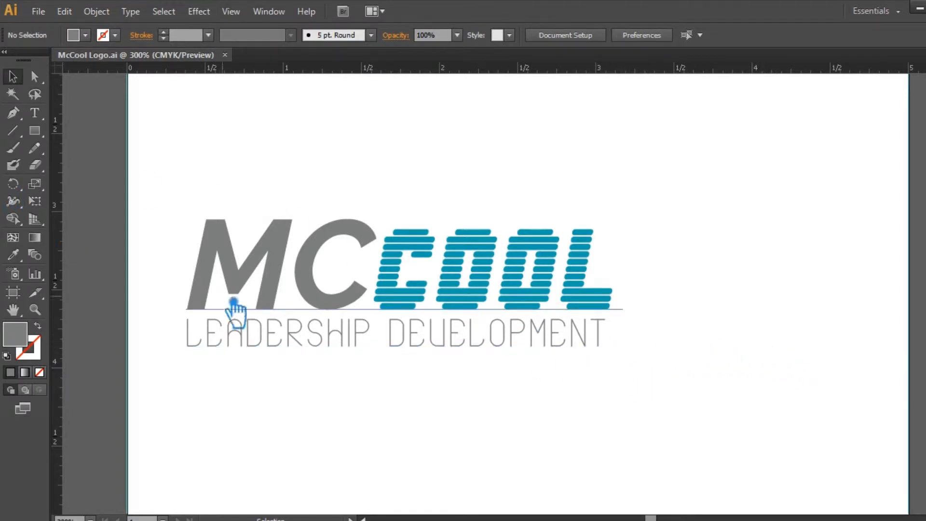
Place a vertical guide along the left edge of the M and the tagline's first letter.
drag(73, 240, 199, 235)
key(ctrl+z)
key(ctrl+plus)
key(ctrl+plus)
drag(272, 254, 579, 248)
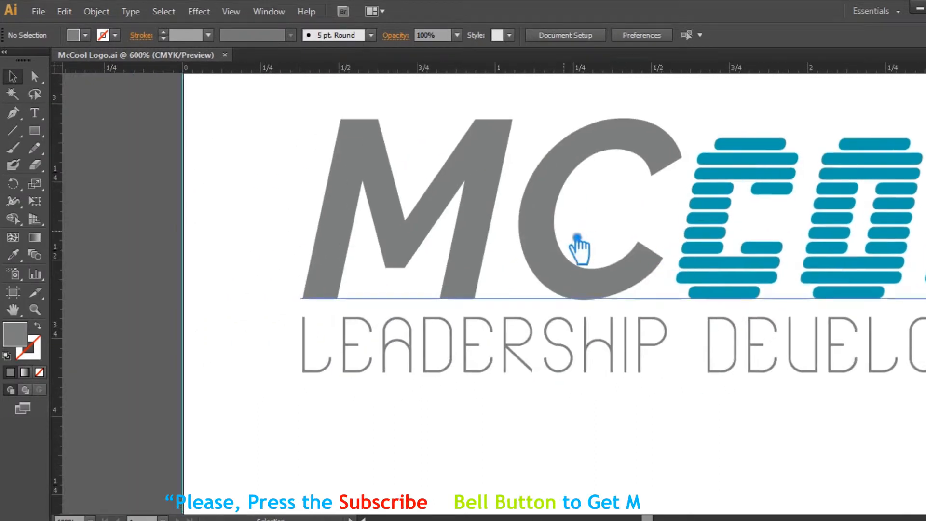
drag(57, 245, 317, 245)
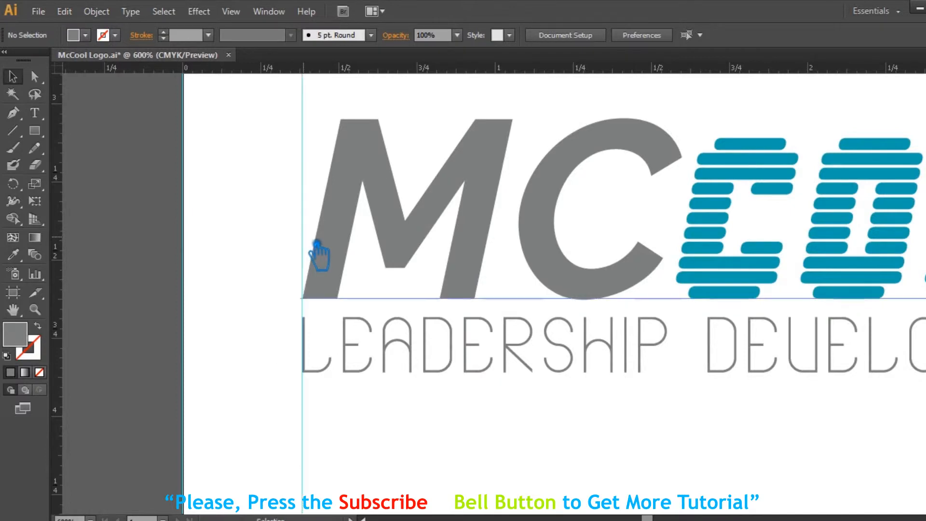
Draw a slanted reference line with the Pen tool from the right tip of COOL's L down to the tagline's baseline.
drag(914, 418, 635, 395)
drag(58, 207, 600, 368)
key(p)
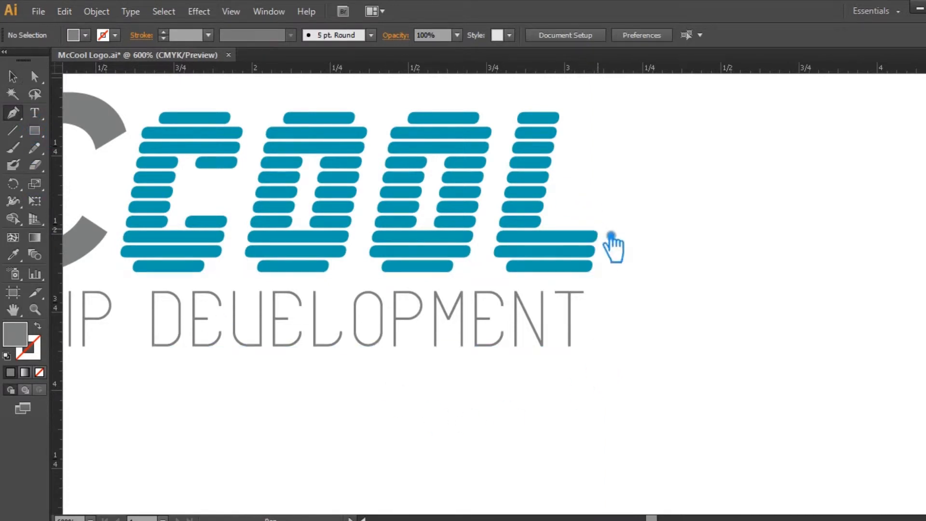
click(599, 232)
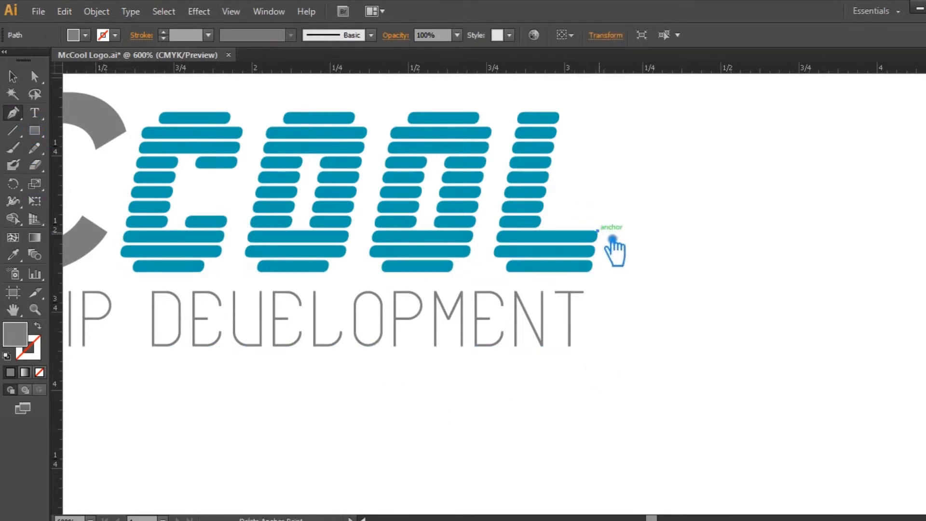
shift+click(582, 347)
key(ctrl+z)
click(599, 352)
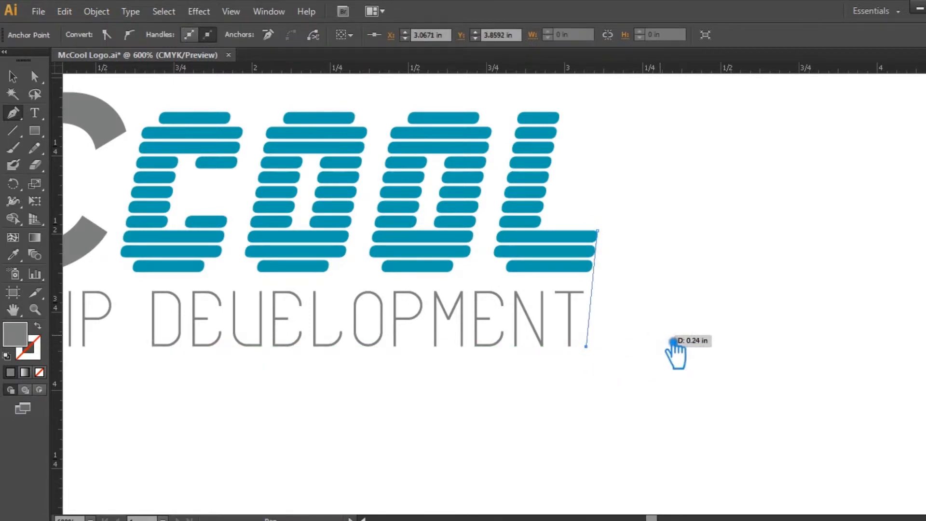
Scale LEADERSHIP DEVELOPMENT slightly wider so its final T reaches the slanted reference line.
click(12, 76)
click(554, 290)
drag(608, 364, 616, 364)
click(678, 341)
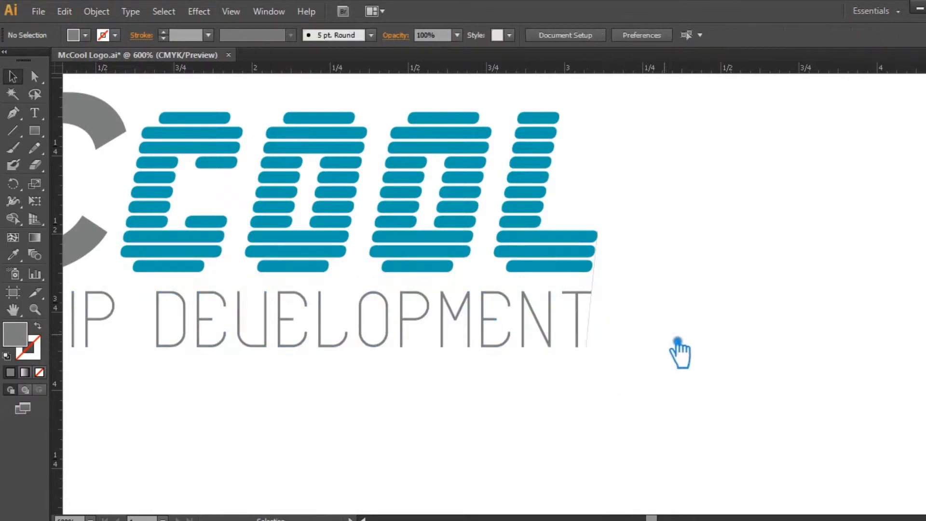
Delete the slanted reference line beside the L and save the file.
click(598, 279)
key(Delete)
key(ctrl+minus)
key(ctrl+minus)
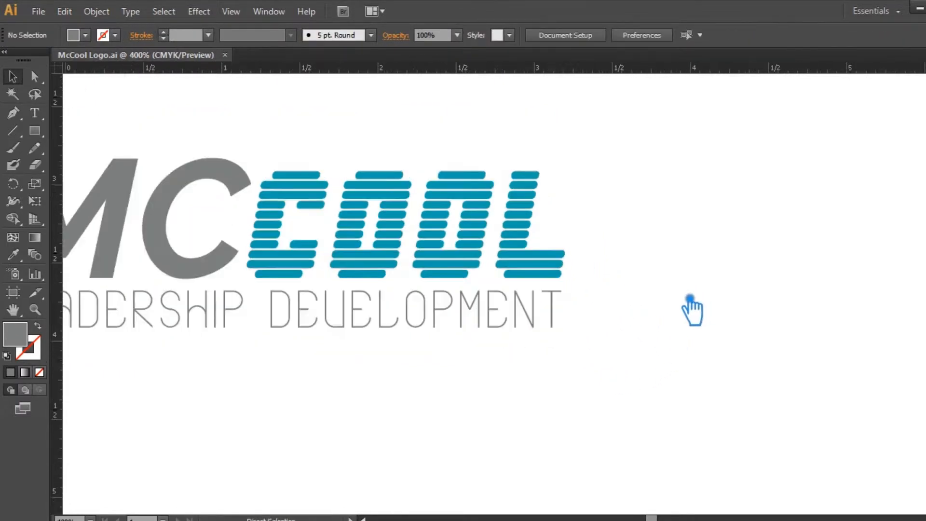
Recolour the MC letters dark grey, 494949.
drag(684, 310, 810, 261)
key(t)
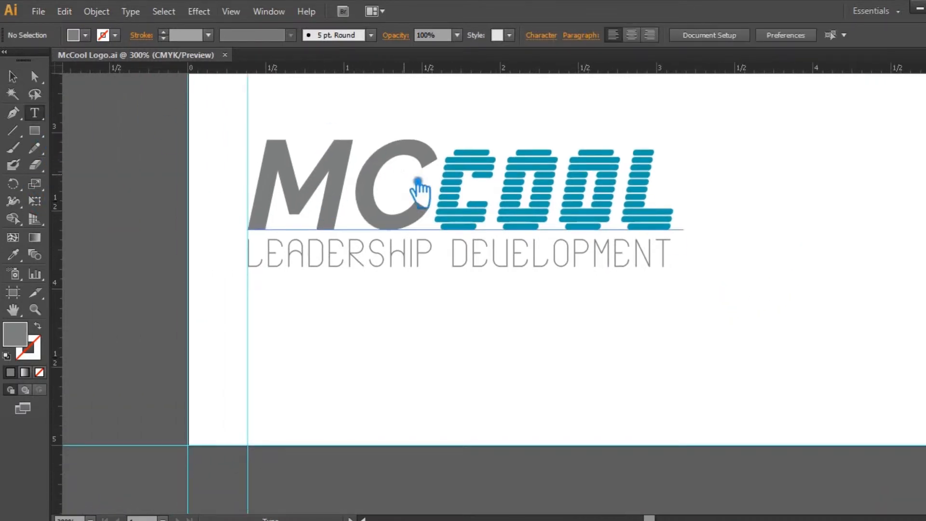
drag(425, 183, 181, 164)
double_click(27, 344)
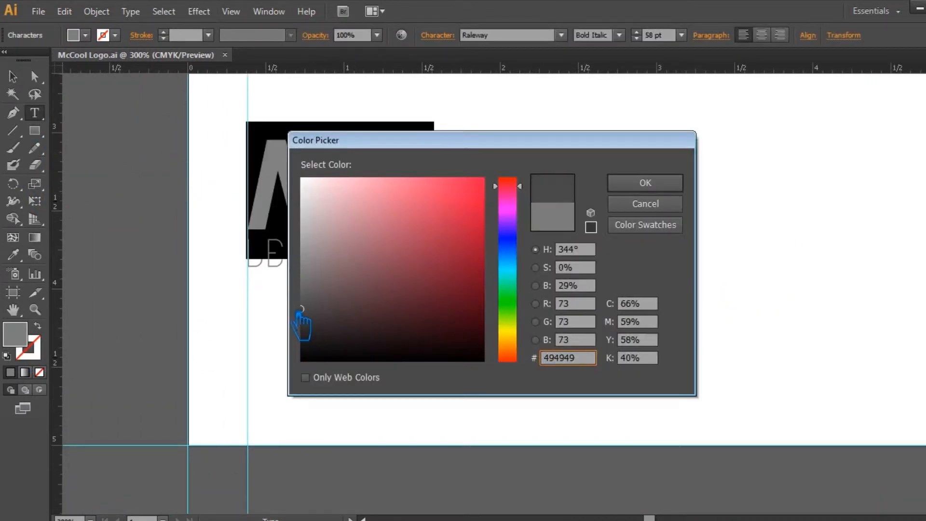
click(300, 321)
key(Return)
click(35, 77)
click(13, 76)
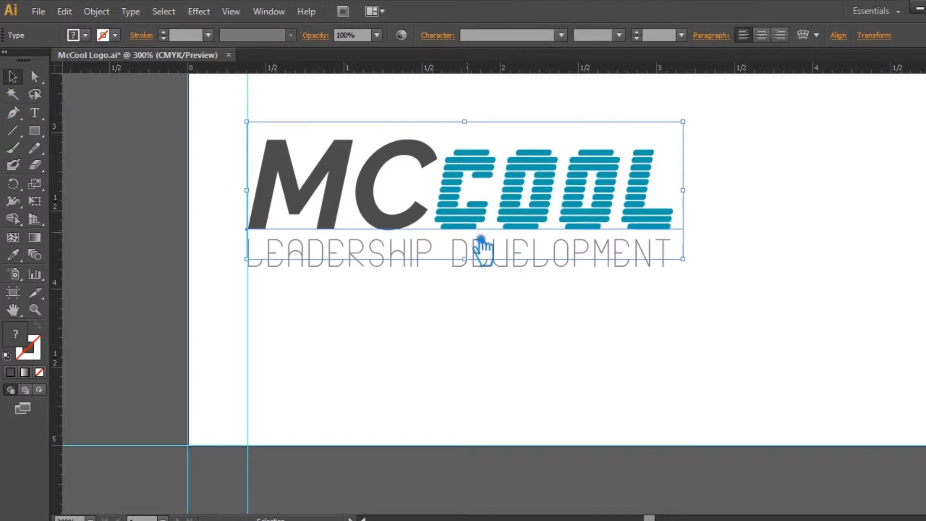
click(671, 344)
Move the MCCOOL text and its tagline together to the horizontal middle of the artboard.
drag(732, 283, 363, 156)
drag(541, 206, 649, 206)
click(654, 328)
drag(758, 314, 642, 389)
Copy the COOL letters' fill colour code, 00A9A9, from the Color Picker.
click(35, 113)
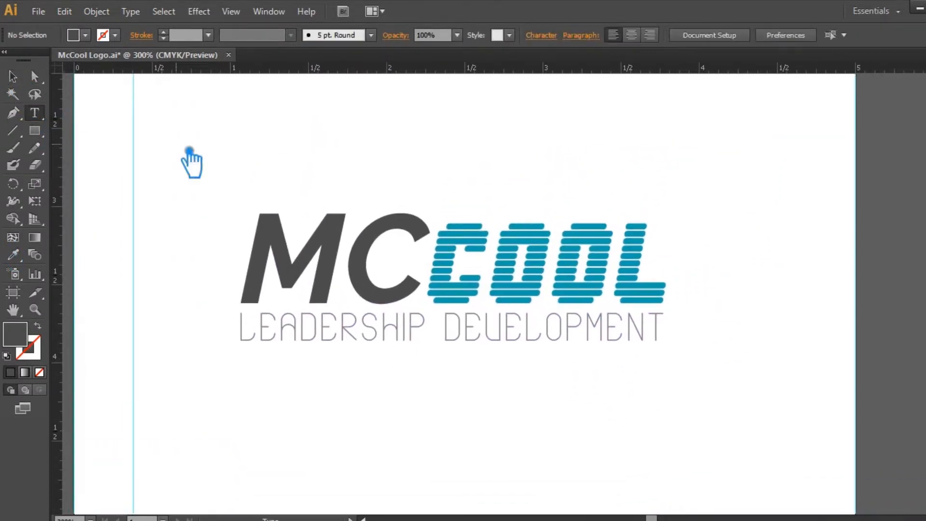
drag(353, 256, 224, 252)
drag(431, 252, 260, 247)
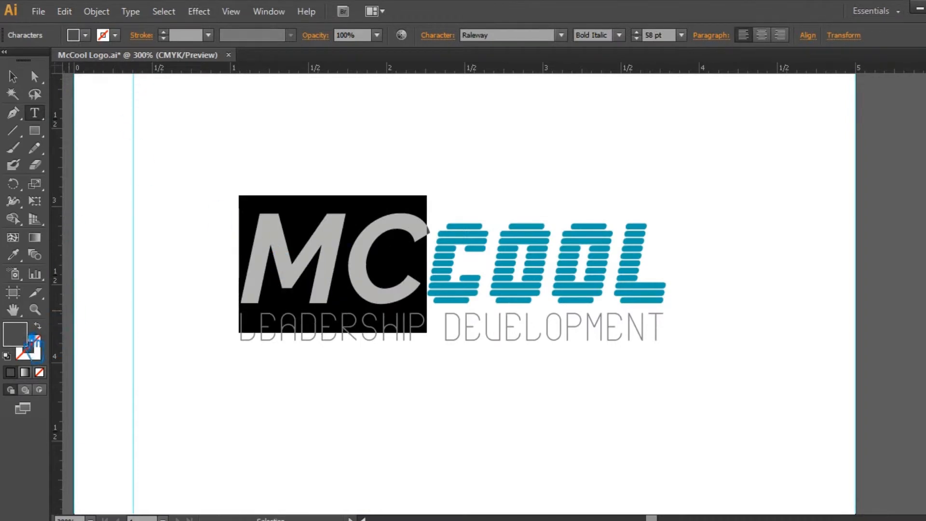
click(486, 259)
drag(419, 252, 231, 232)
click(554, 252)
double_click(26, 342)
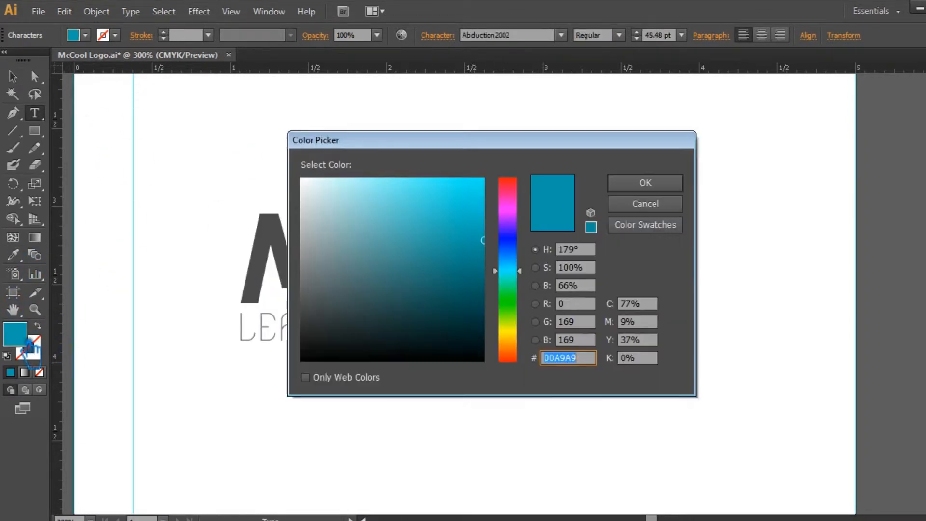
click(645, 183)
click(13, 76)
Try filling the MC letters with COOL's teal, 00A9A9, and undo the colour change.
click(34, 113)
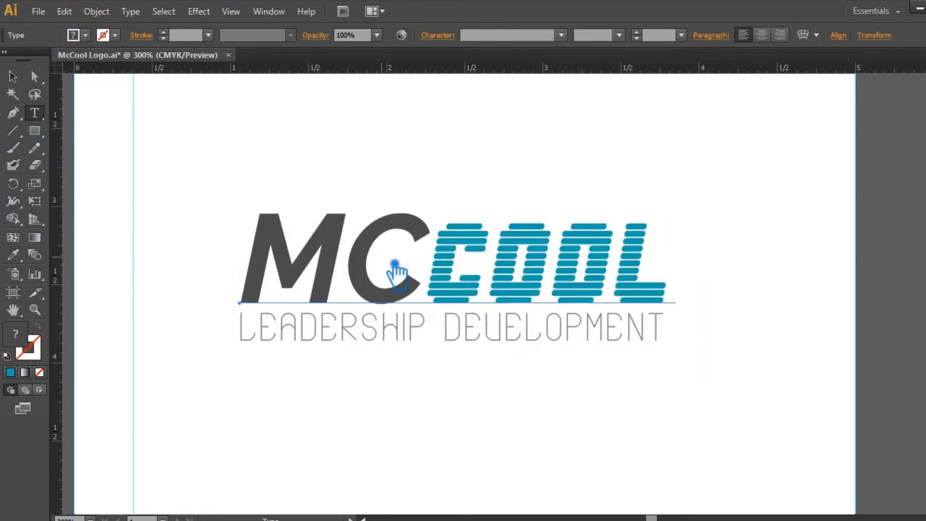
drag(386, 260, 288, 261)
double_click(303, 268)
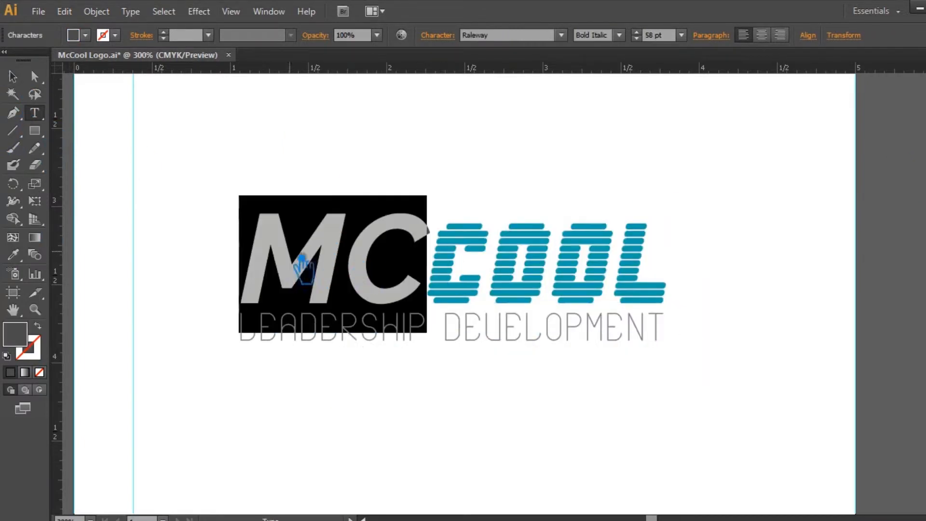
double_click(28, 342)
click(643, 182)
key(Escape)
click(695, 188)
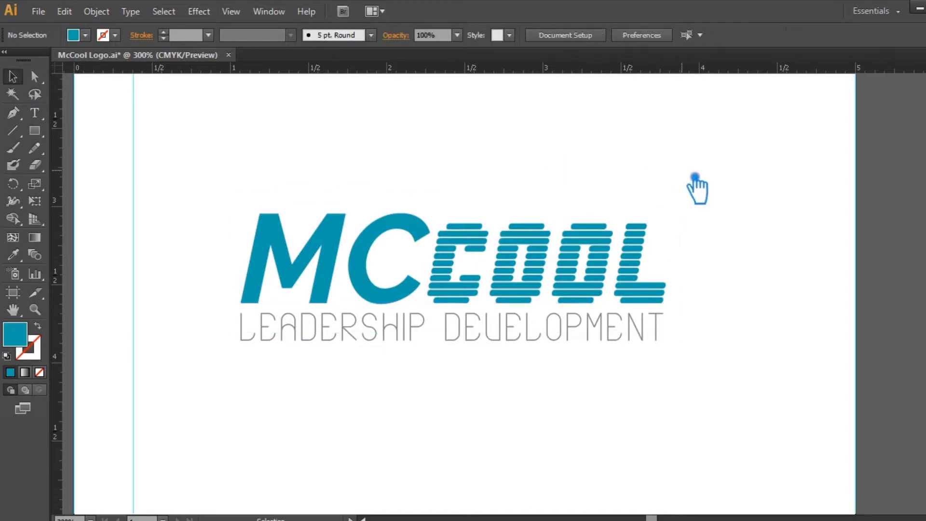
key(ctrl+z)
Fill the MC letters with medium grey, 848484.
click(36, 114)
drag(411, 263, 302, 275)
double_click(34, 340)
click(645, 182)
key(Escape)
click(310, 125)
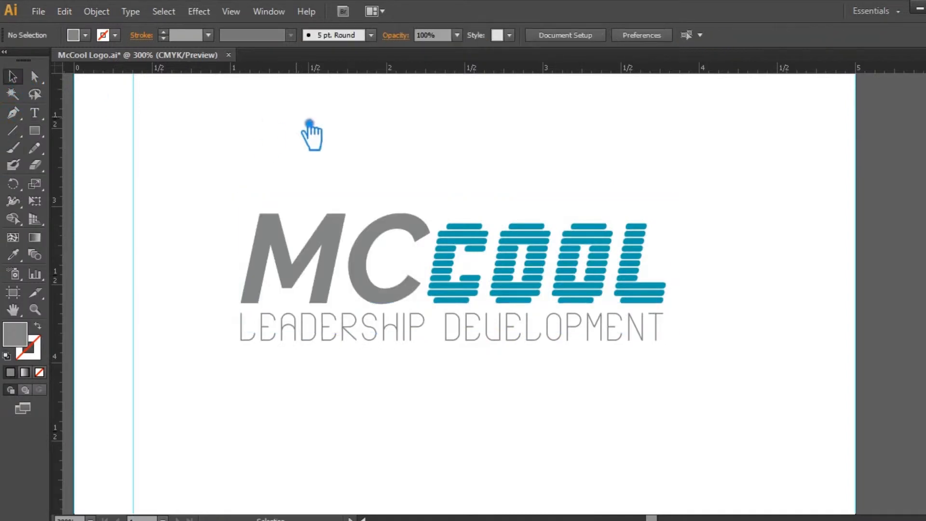
Lighten the MC letters' fill to grey A0A0A0.
drag(410, 265, 240, 270)
double_click(27, 342)
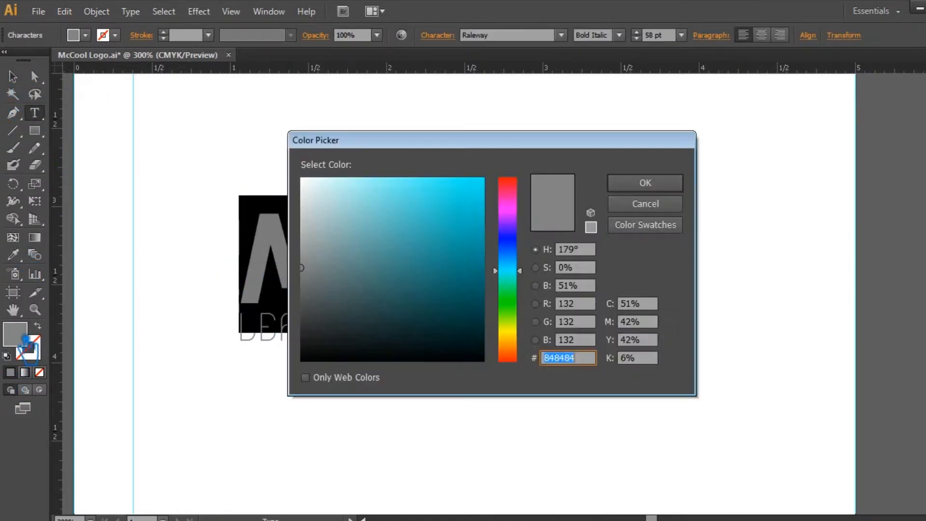
drag(320, 268, 302, 248)
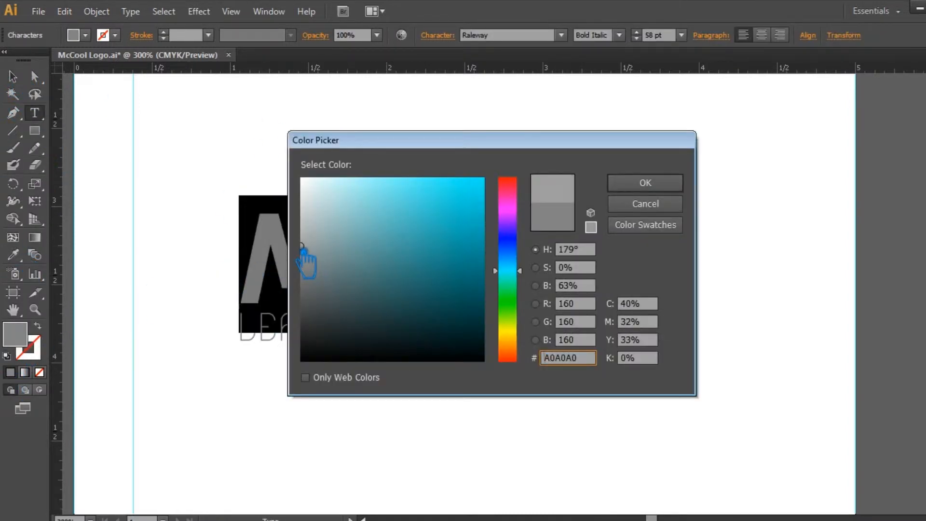
click(647, 203)
key(Escape)
click(383, 140)
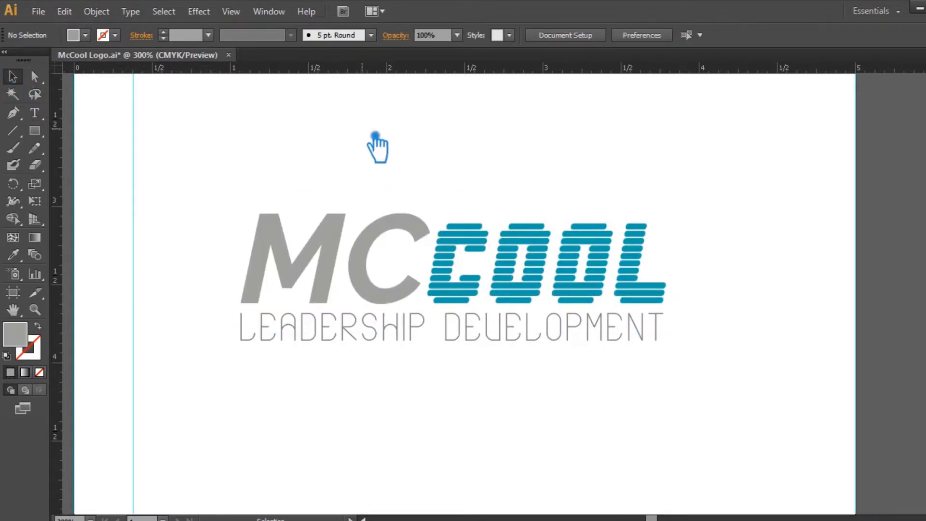
Unlock the guides, delete the vertical guide beside the logo, and lock the guides again.
right_click(135, 265)
click(176, 403)
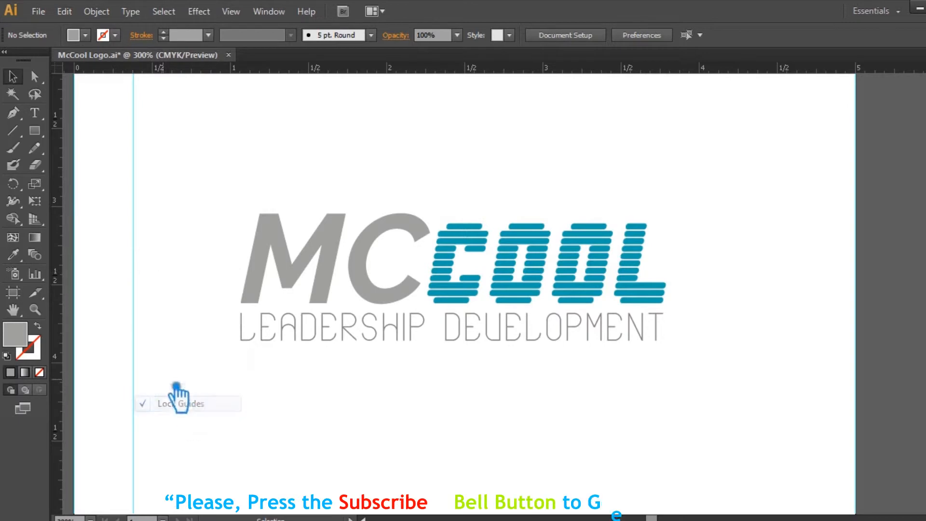
click(133, 314)
key(Delete)
right_click(857, 310)
click(897, 439)
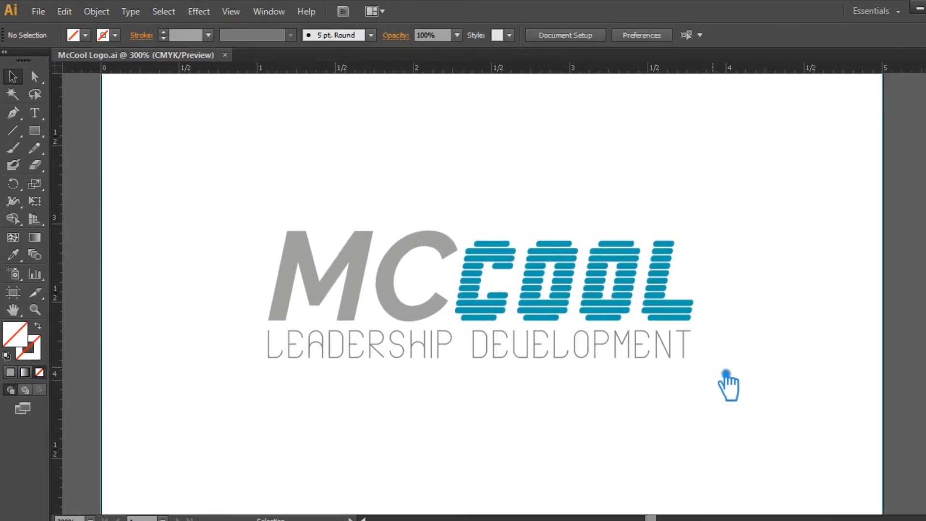
Group the MCCOOL text with its tagline and scale the group down to about 1.7 inches wide in the artboard's left half.
drag(724, 373, 268, 205)
key(ctrl+g)
drag(575, 311, 524, 197)
drag(699, 271, 526, 214)
drag(624, 275, 556, 335)
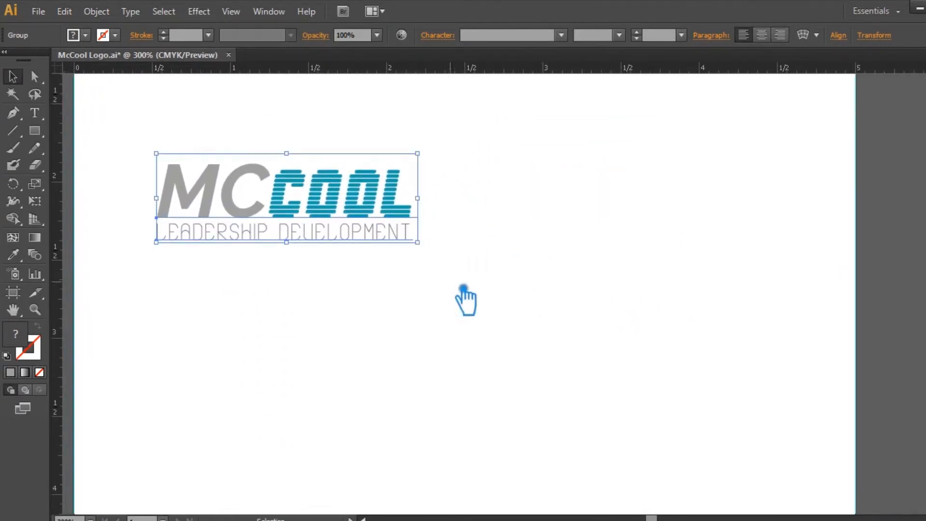
Place a copy of the grouped logo on the right half of the artboard, beside the original, and save the file.
drag(337, 221, 486, 317)
click(632, 311)
key(ctrl+s)
Change the font of LEADERSHIP DEVELOPMENT in the copied logo to AC Big Serif.
key(ctrl+plus)
key(ctrl+plus)
click(35, 113)
click(753, 169)
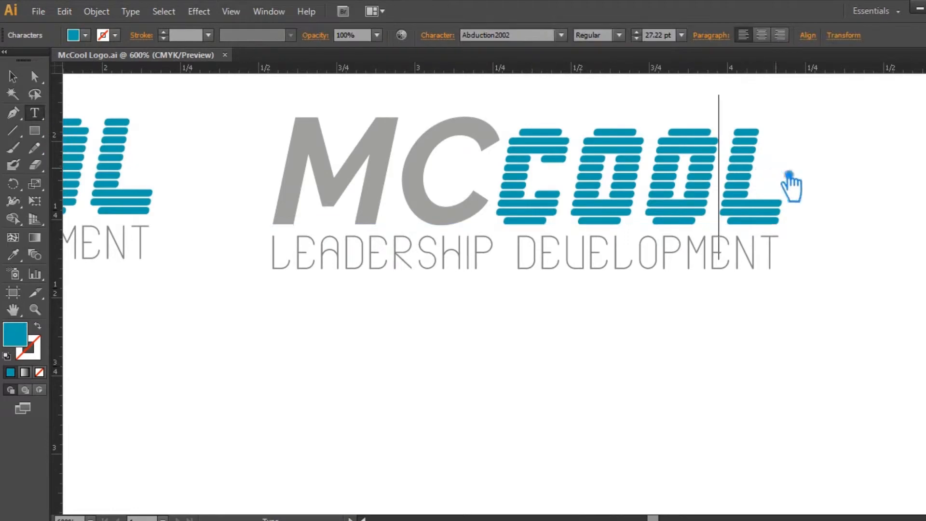
drag(777, 173, 306, 177)
click(500, 259)
drag(812, 279, 61, 251)
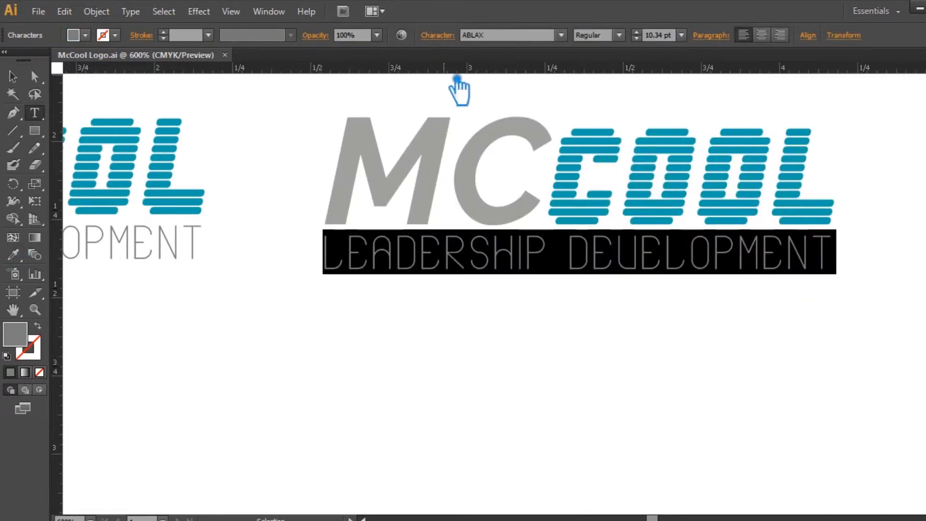
key(Down)
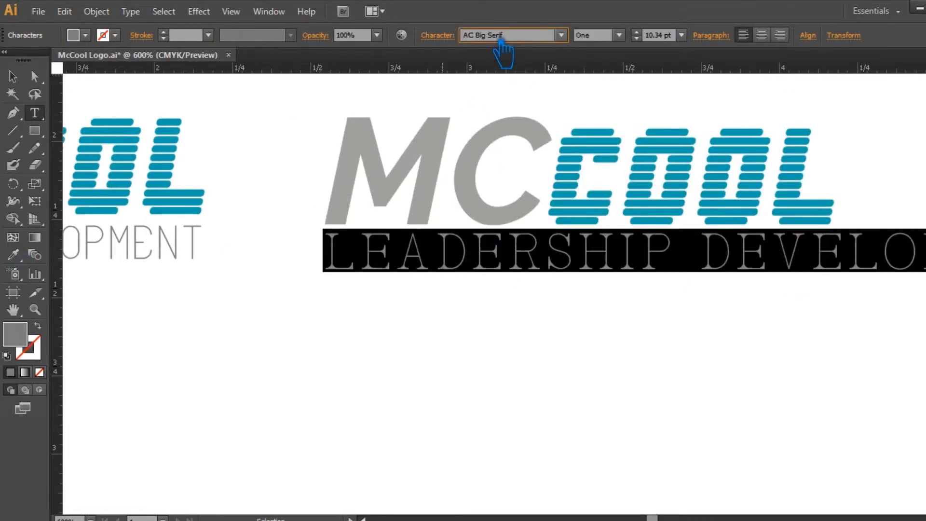
click(581, 238)
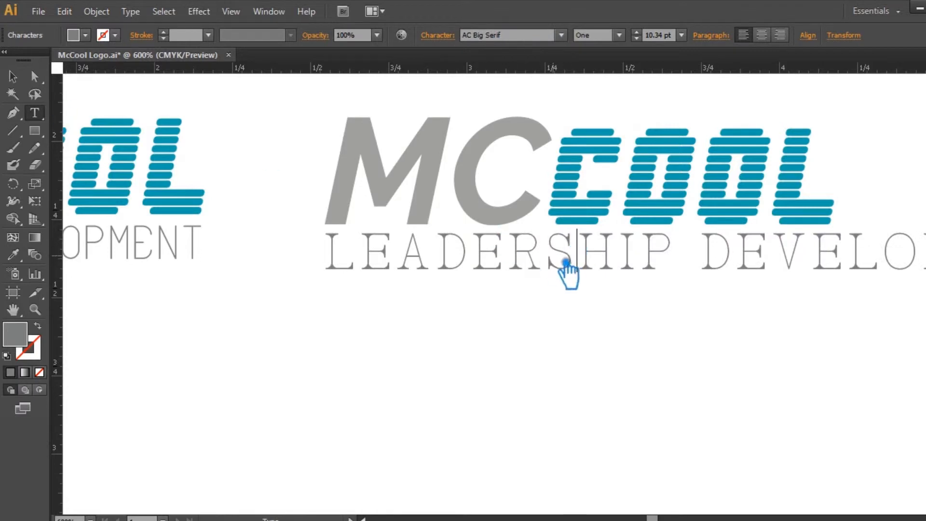
Set the copied logo's tagline to a font size of 7 pt.
key(ctrl+a)
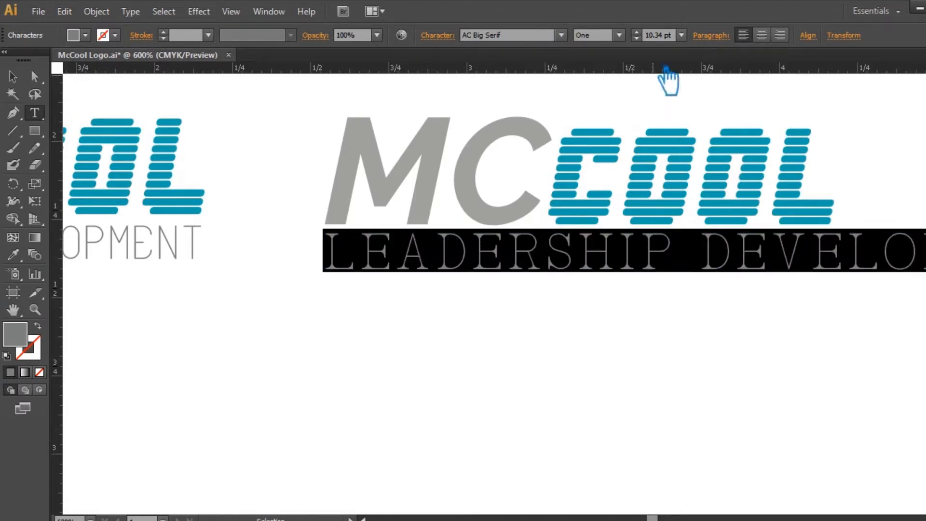
text(6)
key(Return)
text(7)
key(Return)
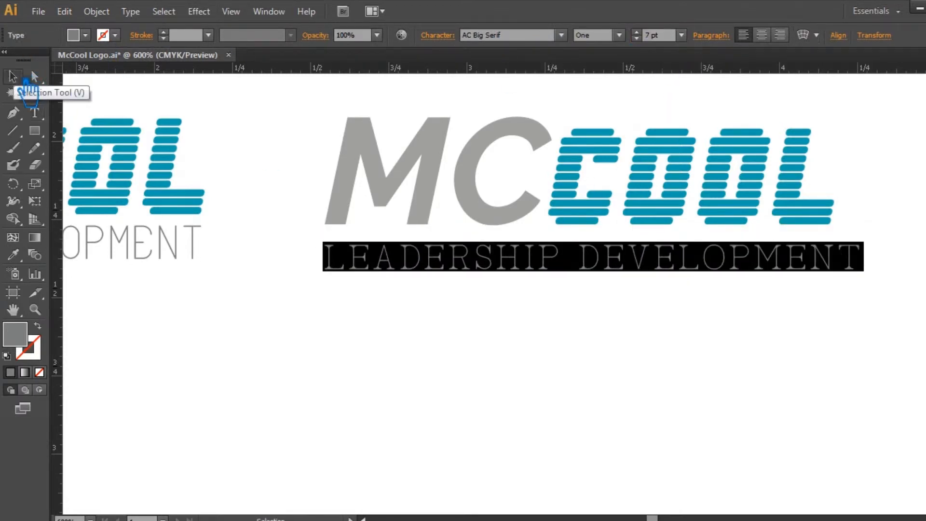
click(12, 76)
click(659, 379)
drag(659, 379, 601, 413)
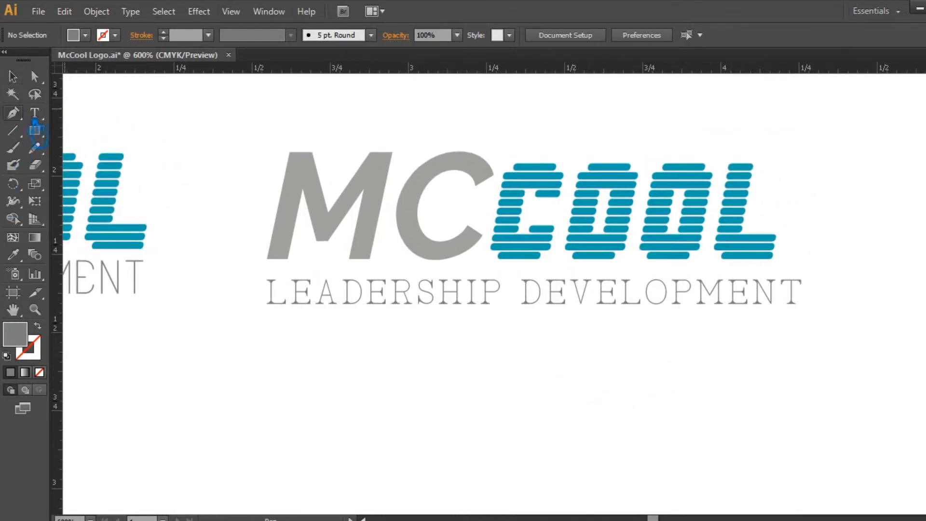
Change the font of the MCCOOL text in the copied logo to AC Mountain.
click(34, 114)
double_click(300, 207)
click(528, 39)
key(Down)
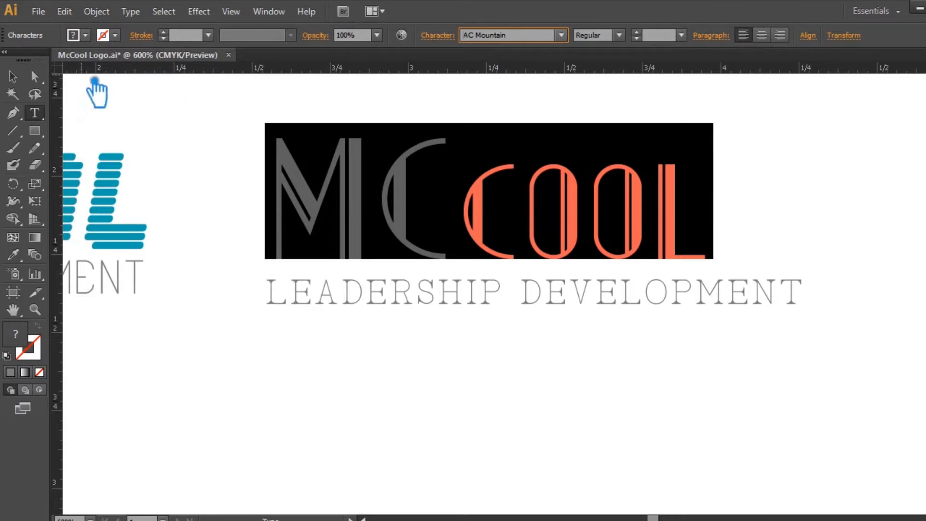
click(13, 76)
click(600, 447)
Ungroup the copied logo and select its LEADERSHIP DEVELOPMENT tagline separately.
click(643, 303)
click(629, 305)
right_click(617, 305)
click(676, 387)
click(752, 305)
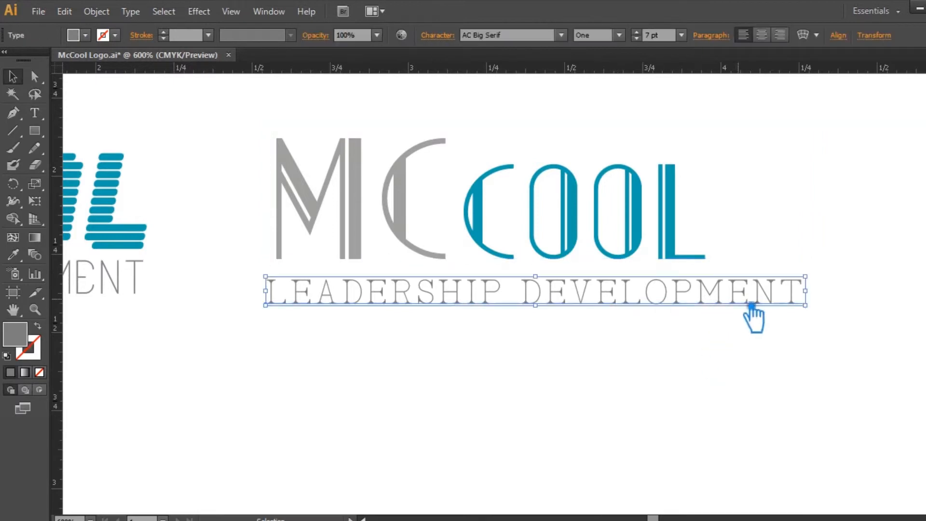
Scale the copied logo's MCCOOL text up towards the width of its tagline.
click(702, 255)
drag(714, 124, 829, 121)
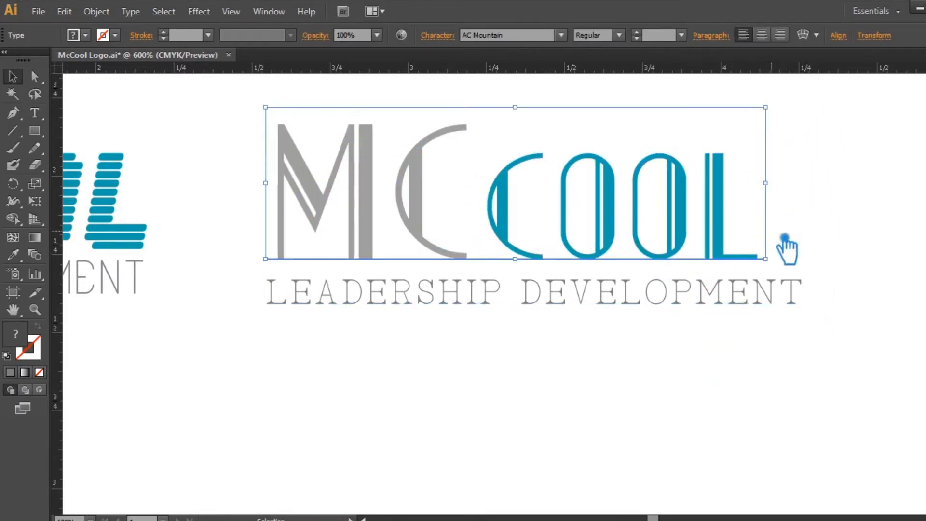
click(591, 386)
Set all letters of the copied logo's MCCOOL text to a uniform font size of 36 pt.
key(t)
drag(449, 203, 260, 195)
drag(669, 222, 265, 219)
drag(767, 219, 227, 221)
click(682, 35)
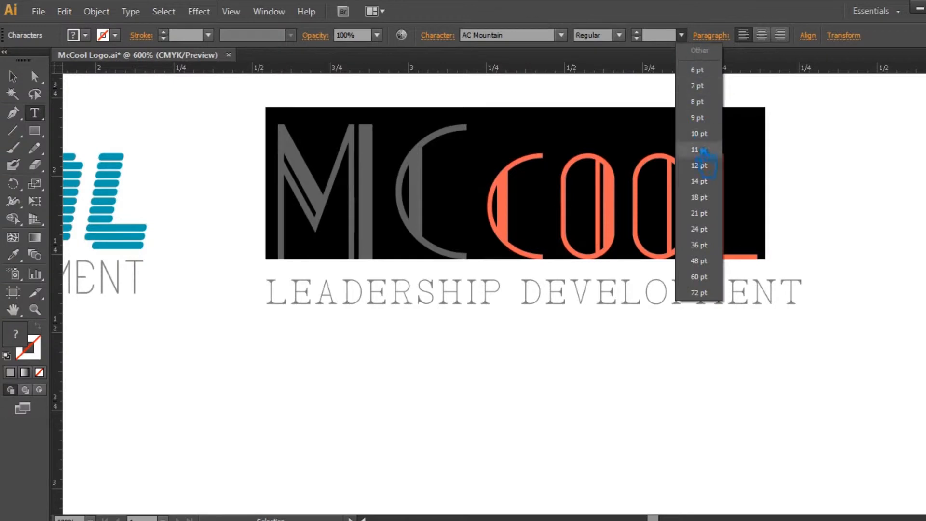
click(709, 251)
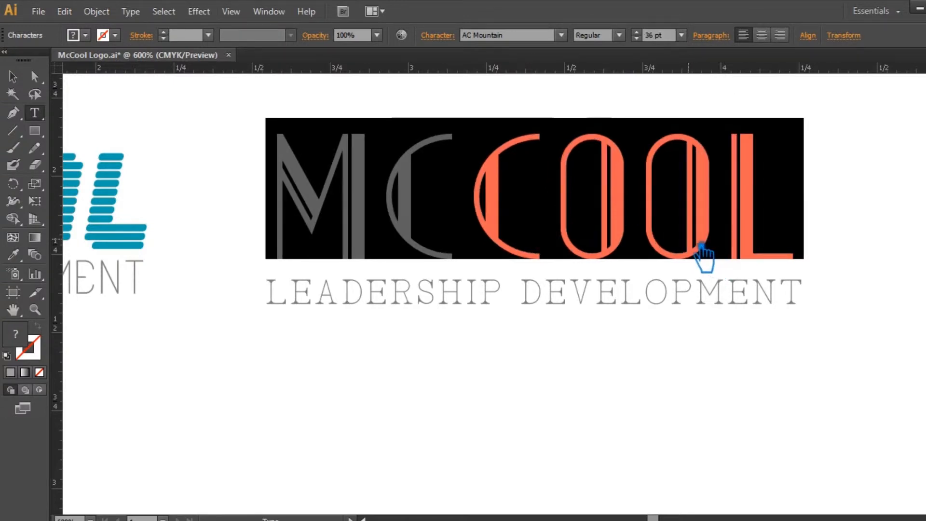
click(13, 76)
click(640, 385)
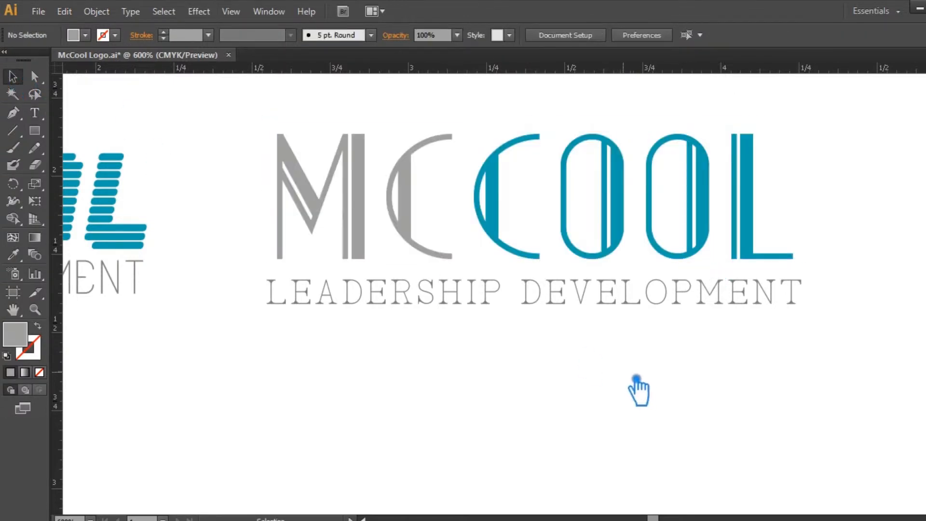
Place vertical guides at the M's left edge and the L's right edge, and align the tagline's start with the first guide.
drag(379, 306, 382, 314)
click(405, 375)
click(193, 338)
drag(57, 289, 291, 271)
drag(57, 321, 776, 301)
click(775, 296)
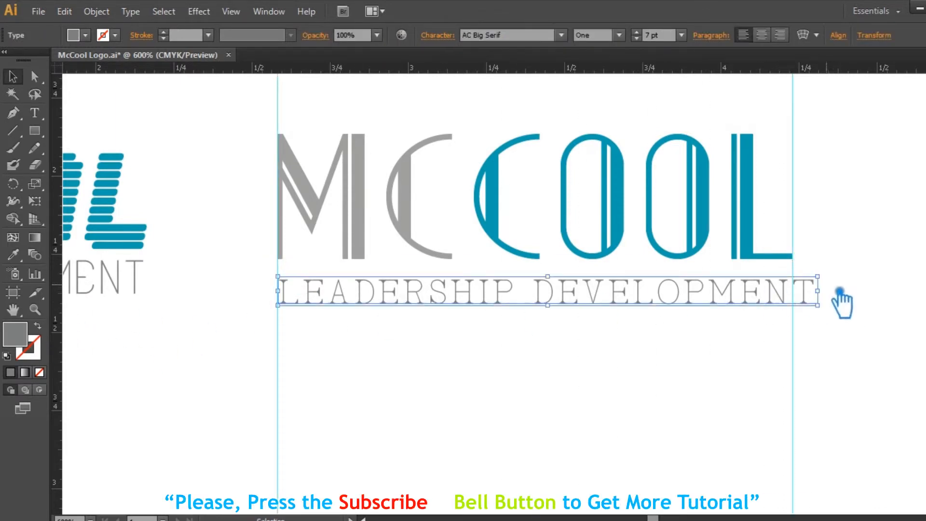
Scale the AC Big Serif tagline to 6.75 pt and adjust its position so it spans the distance between the two guides.
drag(841, 295, 820, 288)
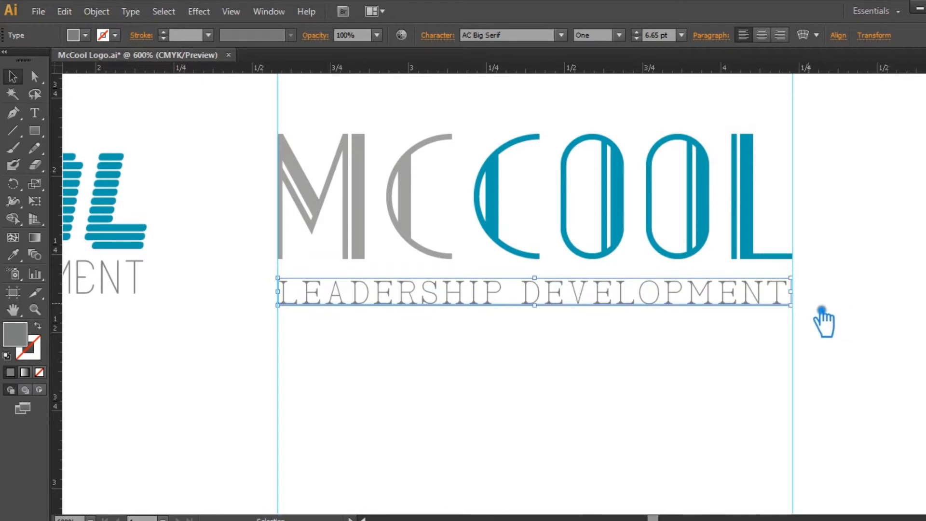
key(ctrl+plus)
drag(823, 341, 455, 355)
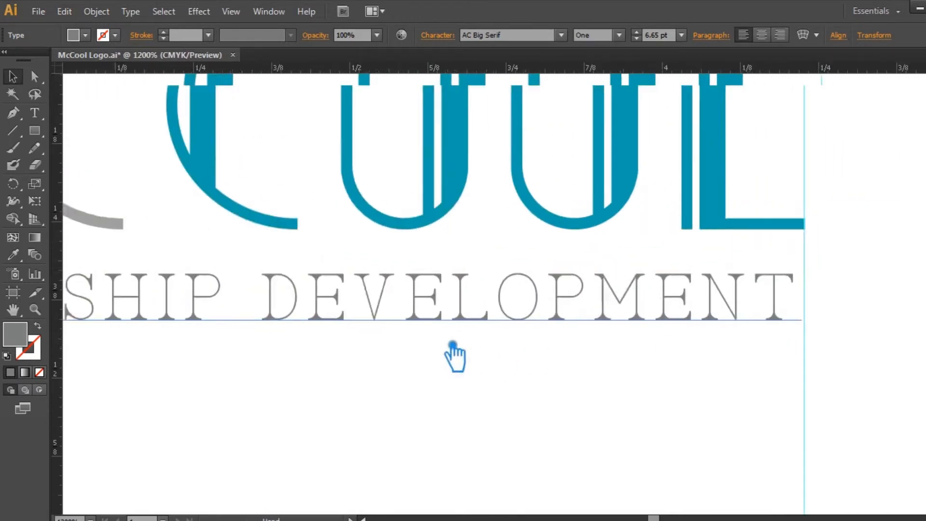
scroll(746, 263, right, 2)
drag(717, 275, 734, 260)
scroll(459, 321, left, 4)
drag(227, 334, 716, 314)
key(ctrl+plus)
drag(451, 275, 542, 251)
Unlock the guides and delete both vertical guides framing the second logo.
key(ctrl+minus)
key(ctrl+minus)
key(ctrl+minus)
key(ctrl+minus)
key(ctrl+minus)
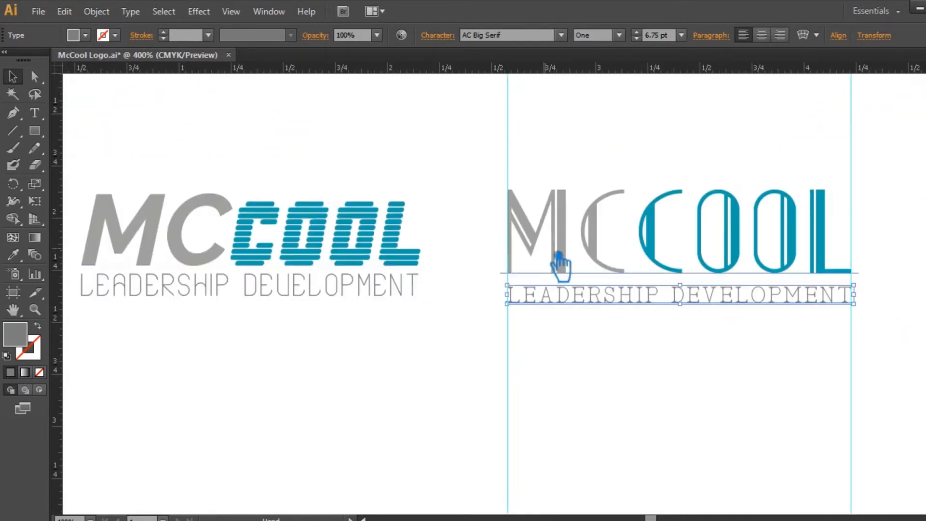
drag(465, 401, 311, 405)
click(793, 225)
right_click(697, 150)
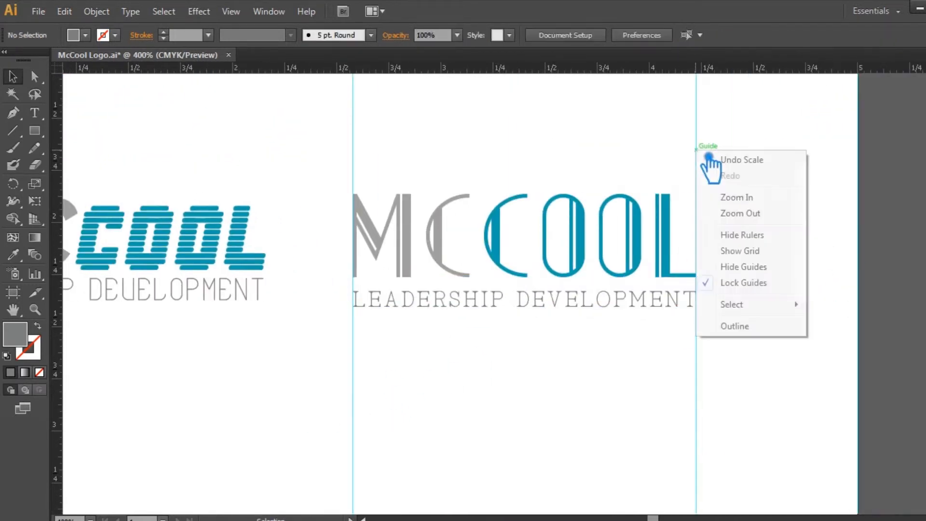
click(753, 285)
click(697, 170)
key(Delete)
click(354, 152)
key(Delete)
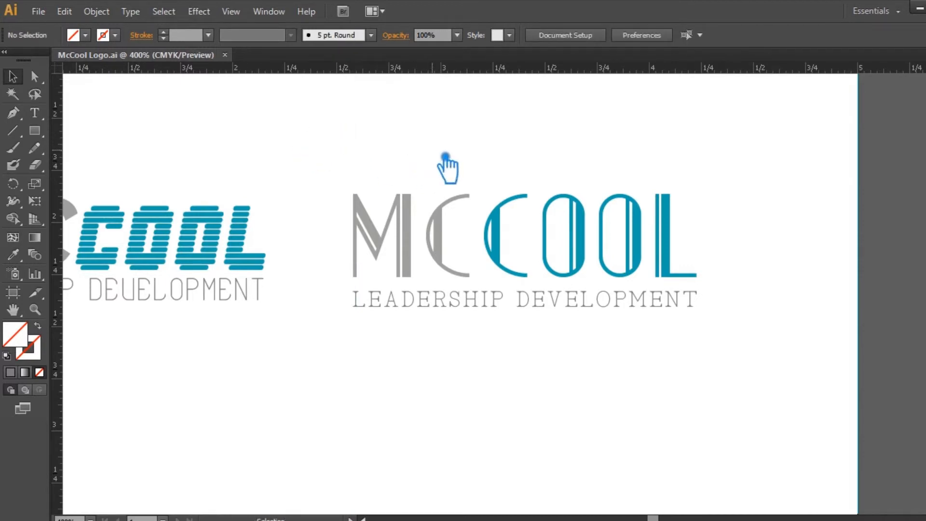
Group the second logo's MCCOOL text with its tagline and place a copy of the group below the first logo.
drag(720, 331, 303, 197)
key(ctrl+g)
click(799, 318)
drag(746, 378, 919, 348)
drag(909, 314, 507, 159)
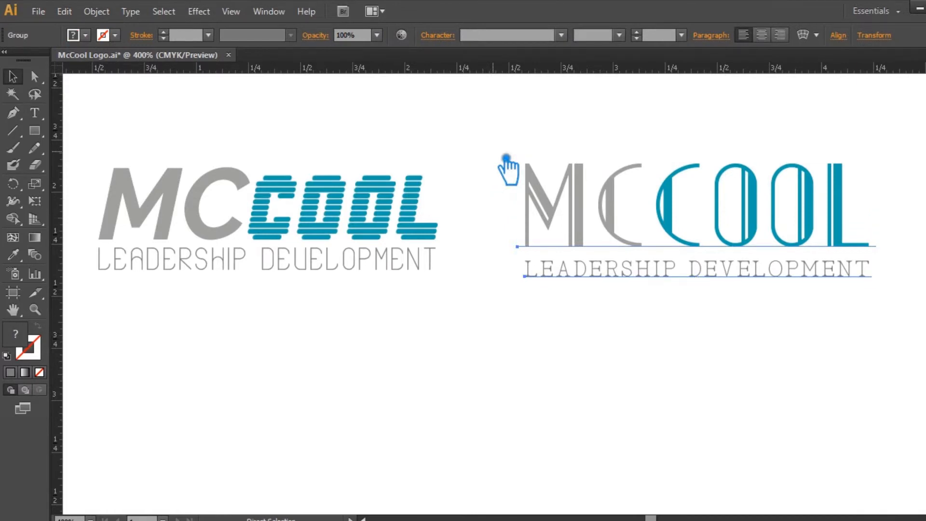
drag(644, 288, 375, 416)
Ungroup the copied logo below the first one and save the document.
drag(767, 331, 695, 280)
right_click(473, 303)
click(733, 324)
key(ctrl+s)
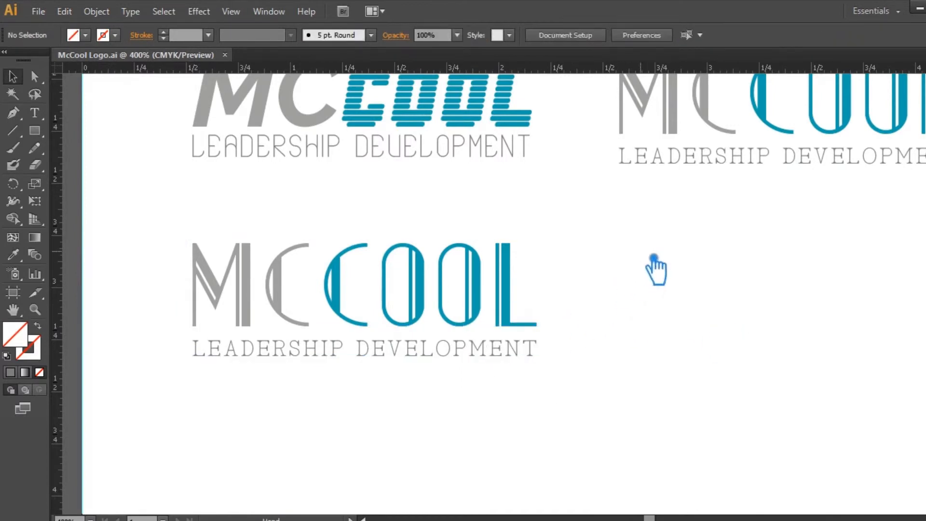
Set the font of the third logo's MCCOOL text to AG Stencil.
drag(653, 265, 615, 316)
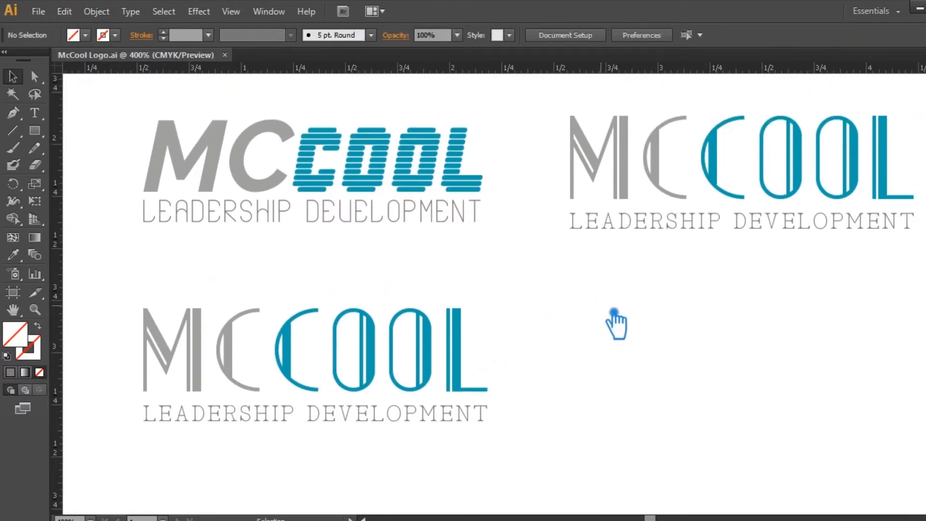
click(403, 335)
click(510, 37)
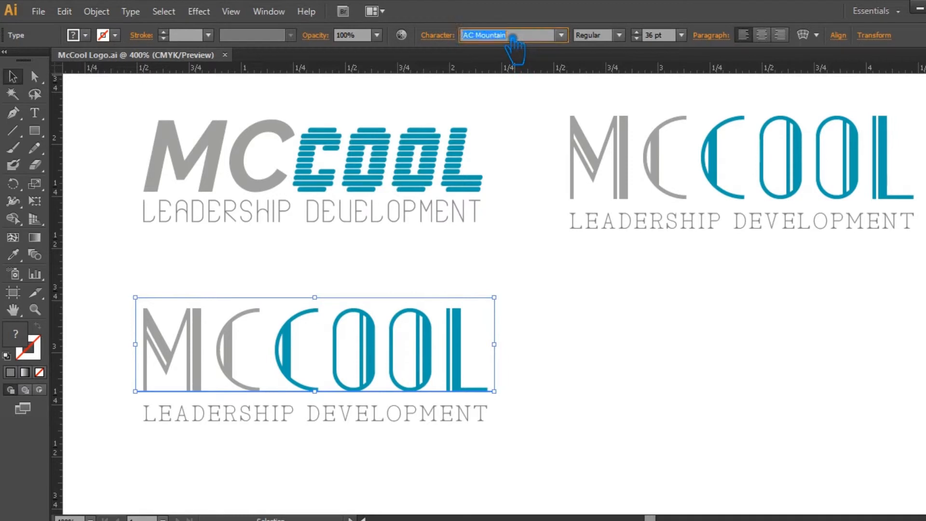
key(Down)
click(568, 385)
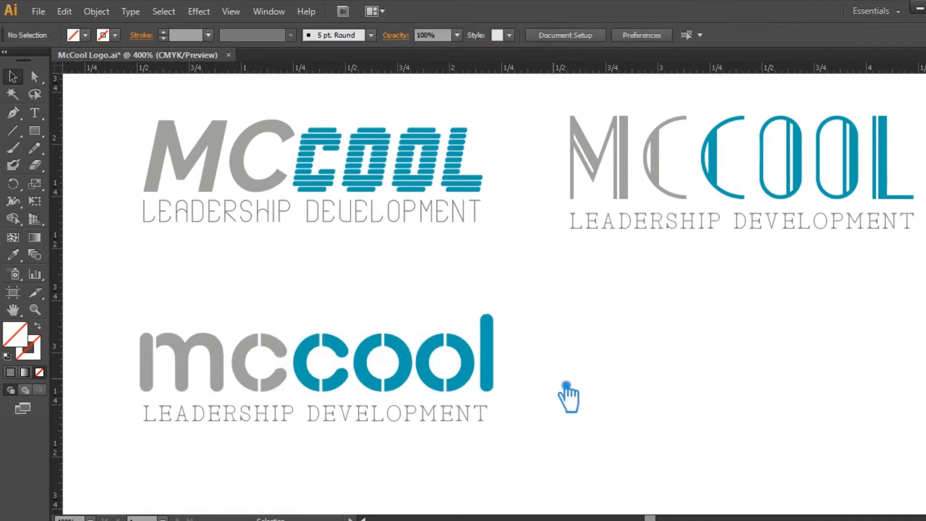
Try AG Stencil as the font of the third logo's tagline and check its All Caps setting.
drag(561, 437, 606, 415)
click(502, 399)
click(521, 38)
key(Down)
key(Down)
key(Down)
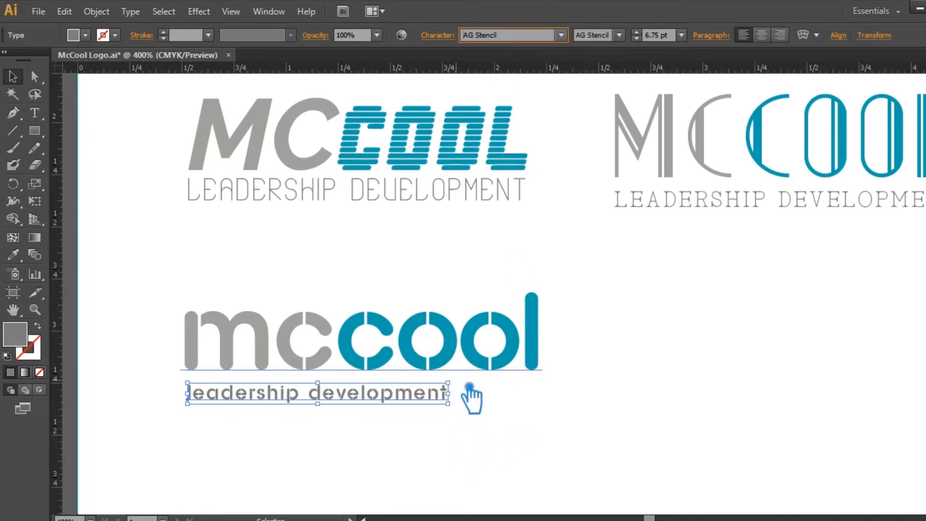
click(438, 35)
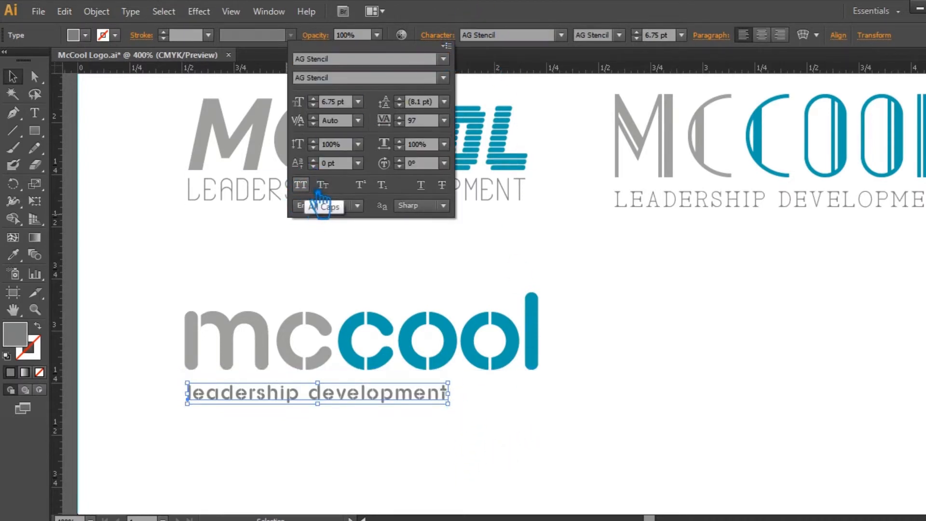
Try other fonts on the third logo's tagline, including Abang and Raleway.
click(527, 36)
key(Up)
key(Up)
key(Up)
key(Up)
key(Up)
key(Up)
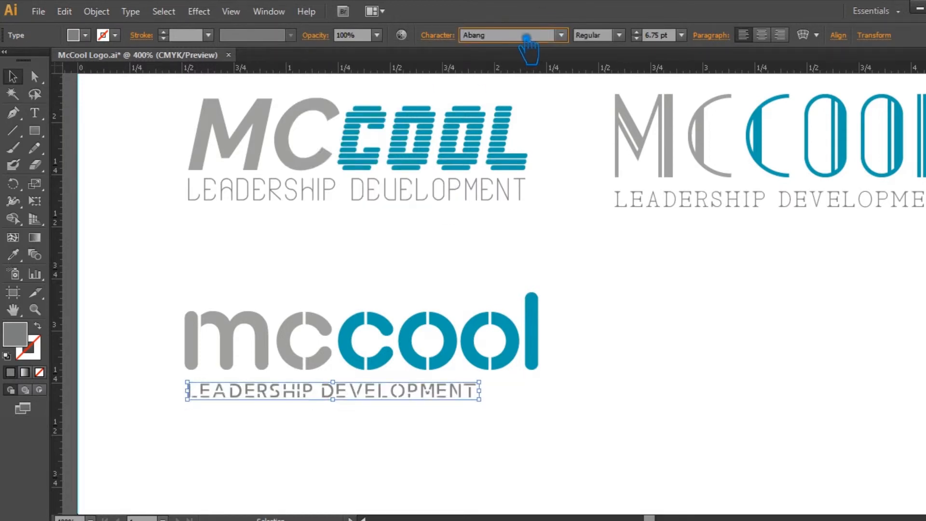
text(Raleway)
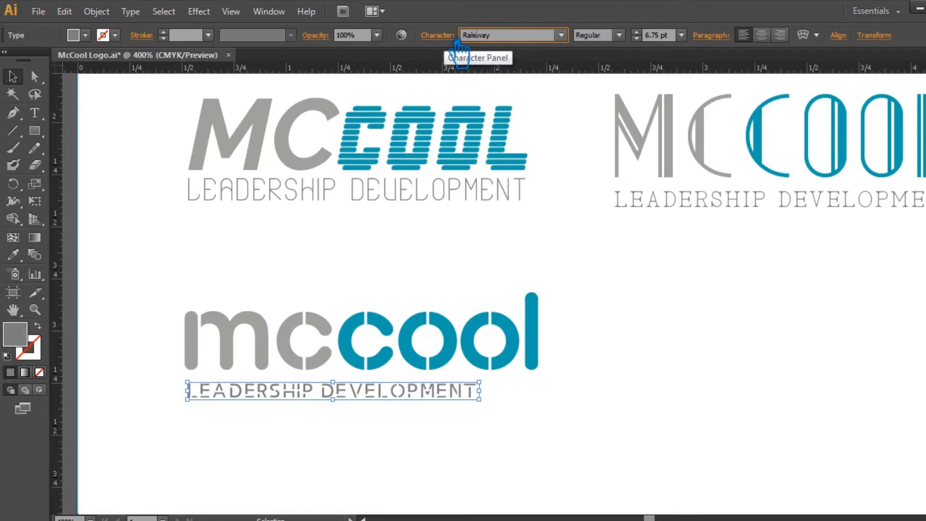
key(Return)
Set the third logo's tagline to Arial Rounded MT Bold at 7 pt.
click(509, 37)
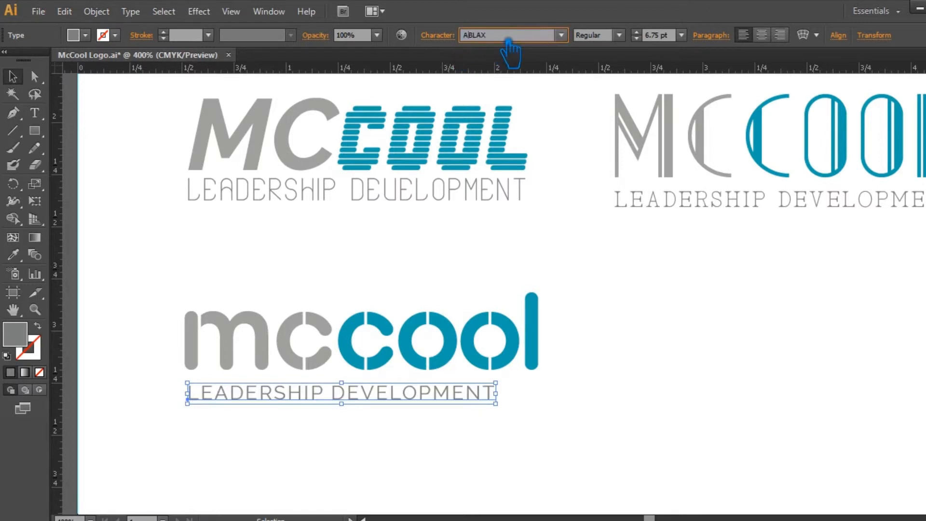
key(Return)
click(561, 35)
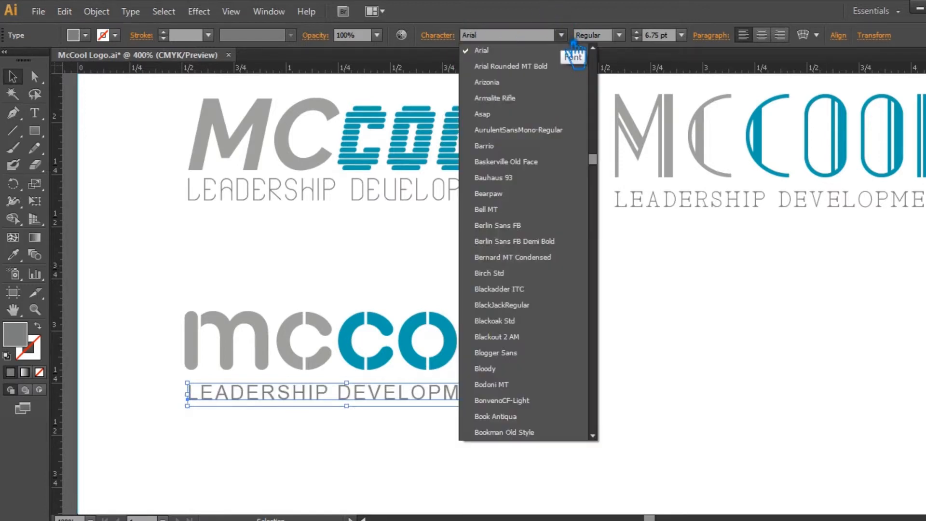
click(555, 48)
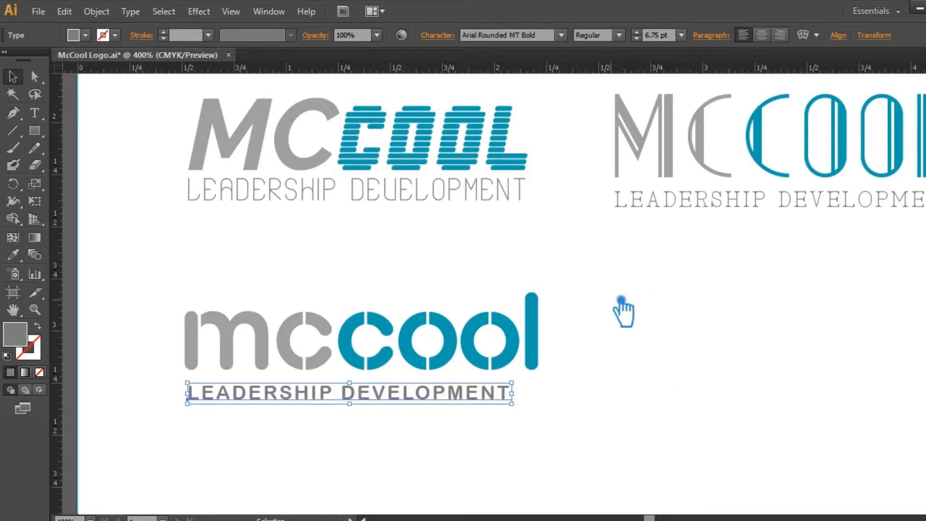
click(663, 36)
key(Up)
key(Up)
key(Down)
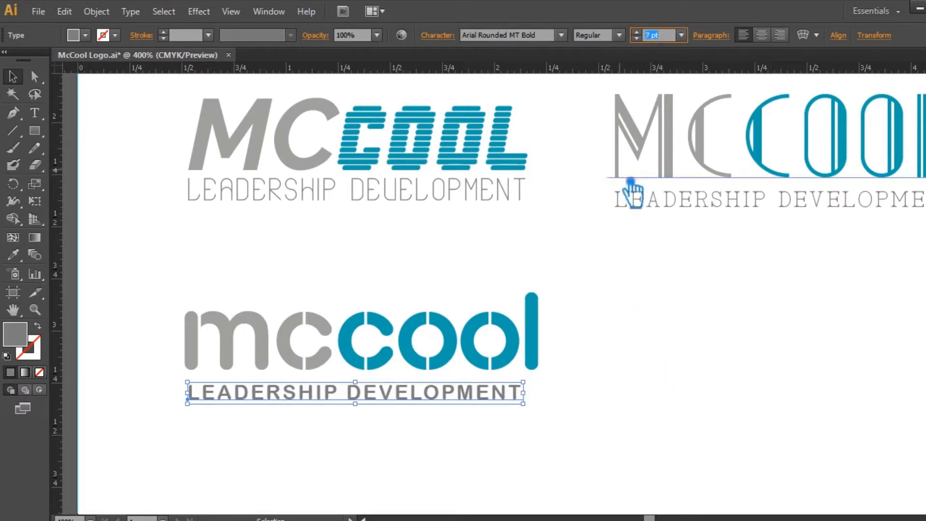
click(577, 385)
Place vertical guides at the left edge of the third logo's m and the right edge of its l.
drag(57, 345, 202, 341)
key(Delete)
key(ctrl+equal)
key(ctrl+equal)
drag(394, 301, 738, 205)
drag(75, 303, 224, 287)
drag(457, 343, 249, 317)
drag(57, 331, 722, 331)
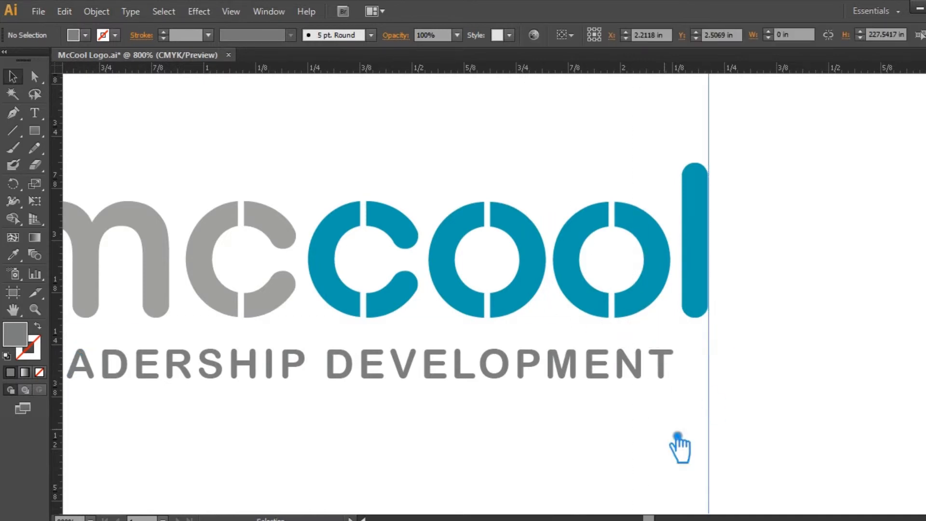
drag(574, 424, 687, 389)
Scale the third logo's tagline to about 7.45 pt and nudge it so it spans the distance between the two guides.
click(727, 341)
drag(803, 360, 839, 376)
drag(132, 360, 125, 360)
click(280, 405)
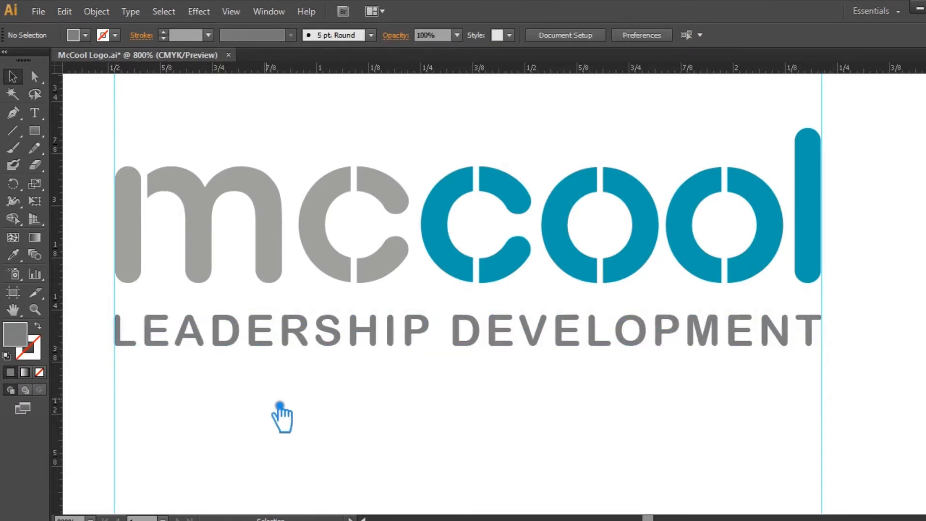
key(ctrl+z)
drag(131, 363, 125, 363)
click(181, 390)
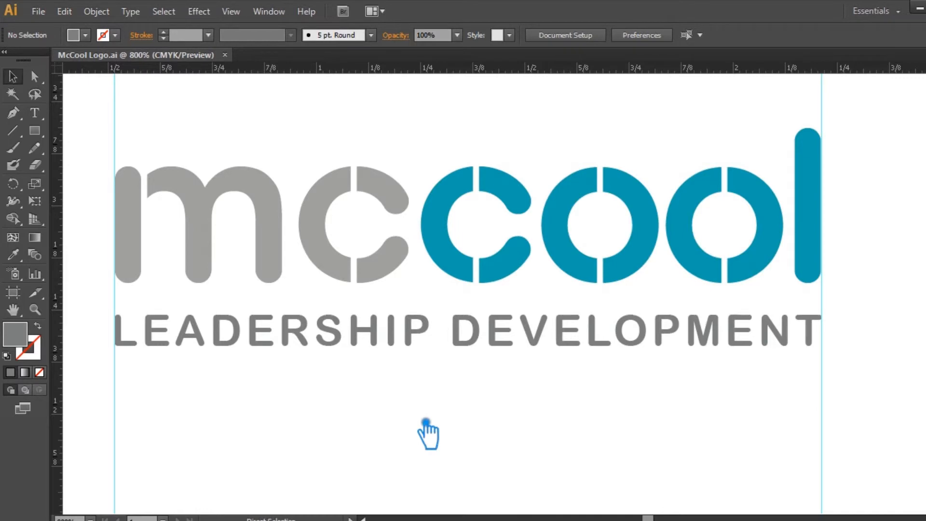
Unlock the guides and delete both vertical guides framing the third logo.
key(ctrl+minus)
key(ctrl+minus)
drag(469, 418, 292, 427)
right_click(493, 391)
click(555, 335)
right_click(487, 392)
click(556, 338)
drag(540, 404, 58, 417)
click(629, 393)
drag(664, 388, 198, 374)
key(Delete)
Place a grouped copy of the third logo below the second logo and ungroup the copy.
drag(622, 357, 191, 219)
drag(744, 340, 525, 350)
drag(336, 292, 768, 293)
click(678, 434)
drag(653, 386, 763, 425)
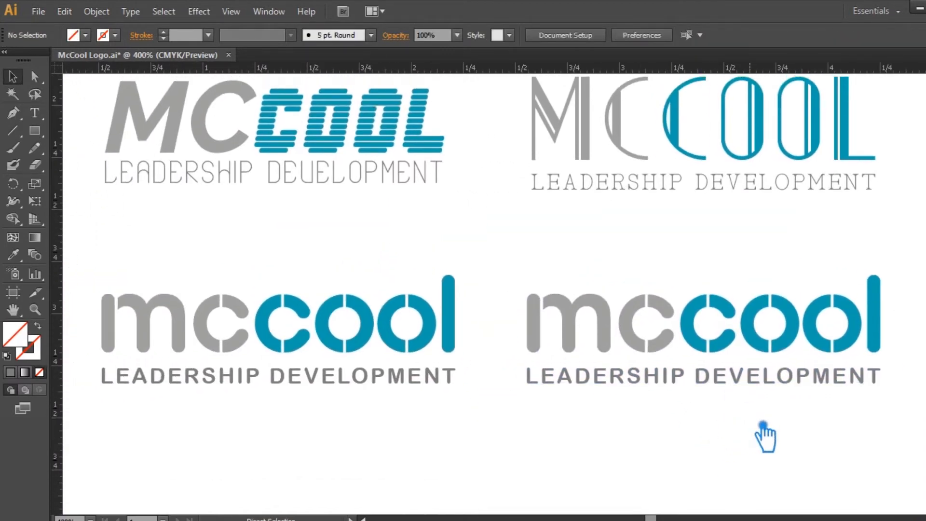
right_click(719, 337)
click(731, 422)
Set the fourth logo's MCCOOL text to ALAMBRADO INFERNAL and scale it down to 25.15 pt so it clears the tagline.
click(519, 37)
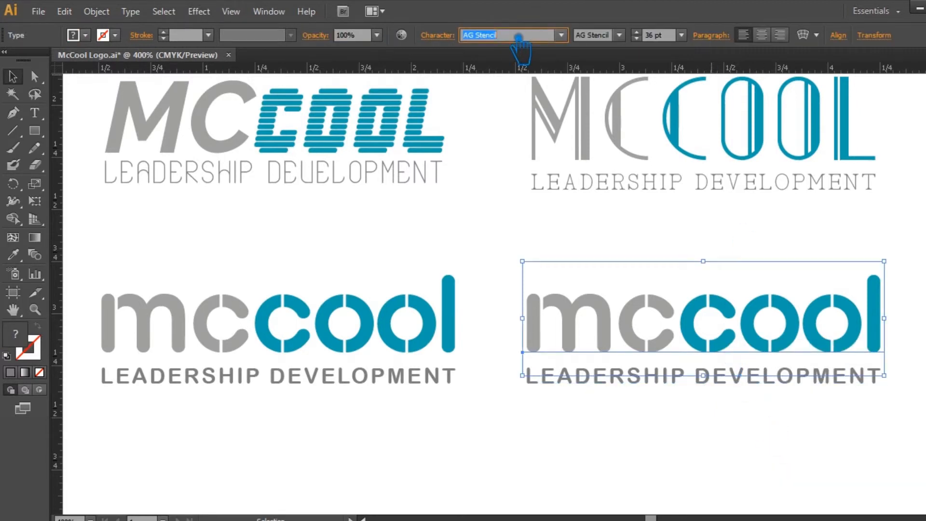
key(Down)
key(Down)
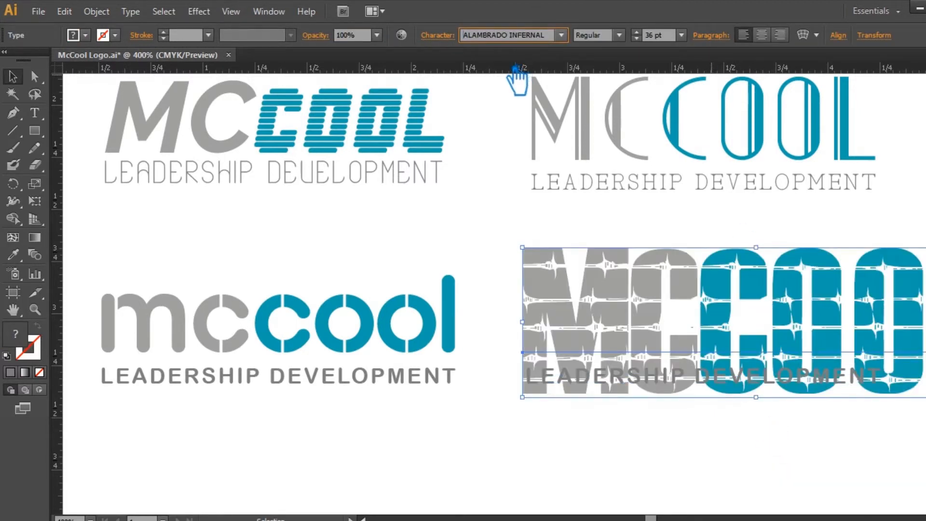
drag(599, 313, 435, 305)
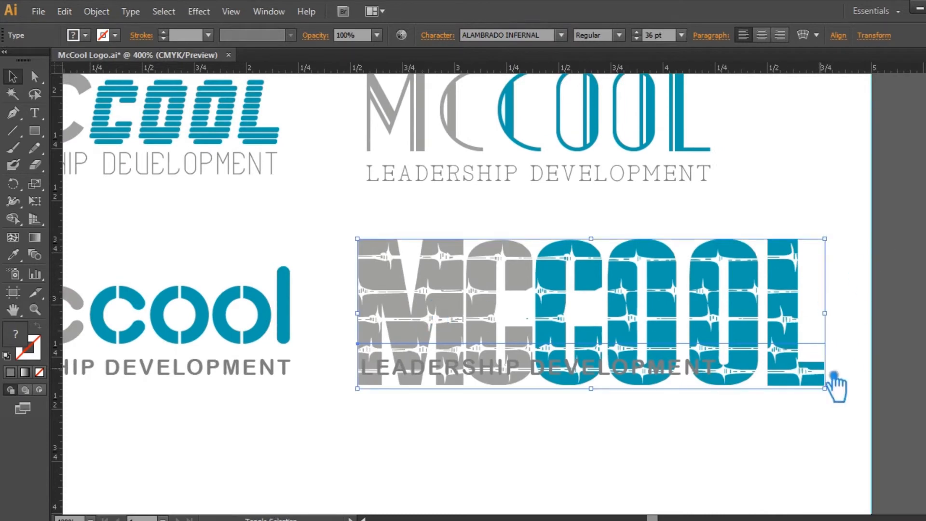
click(681, 432)
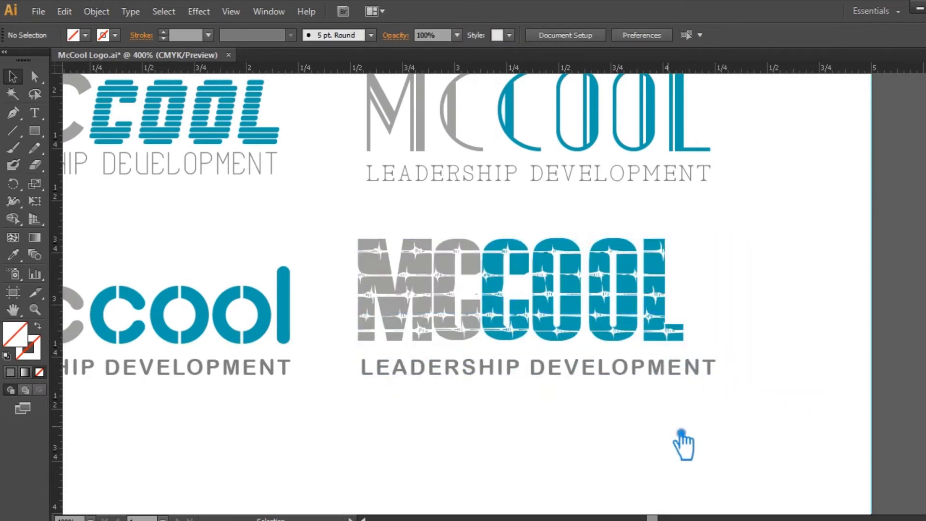
drag(600, 415, 722, 441)
click(693, 368)
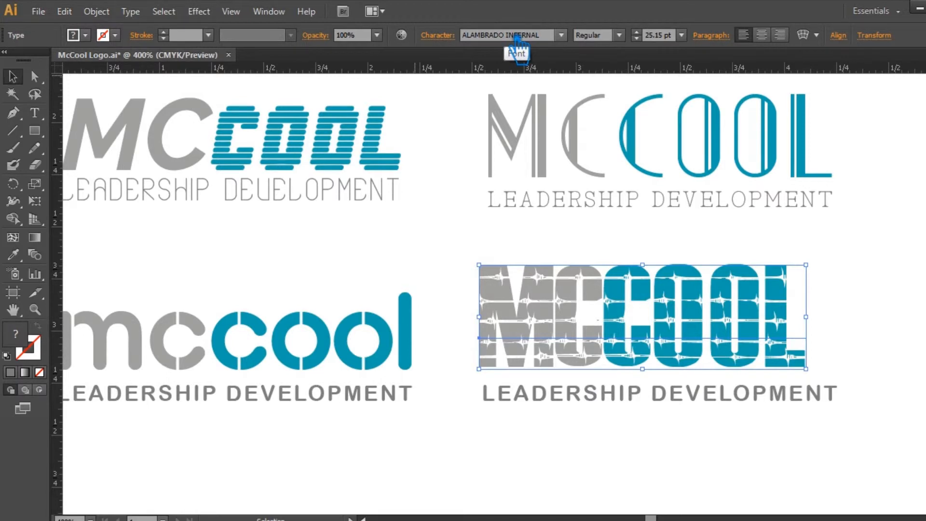
click(916, 328)
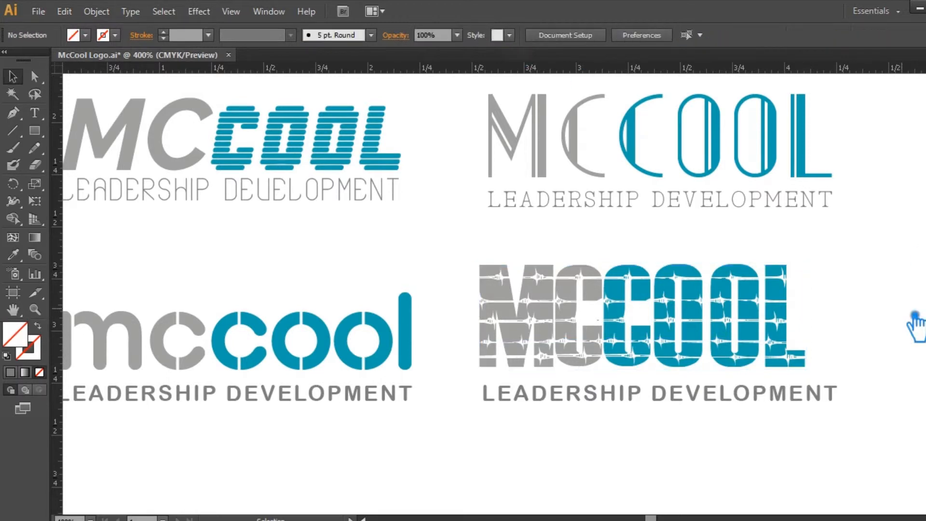
Widen the tracking of the fourth logo's MCCOOL text to the tagline's width and align the tagline's start with the M.
click(661, 330)
click(454, 43)
click(437, 124)
scroll(438, 128, up, 5)
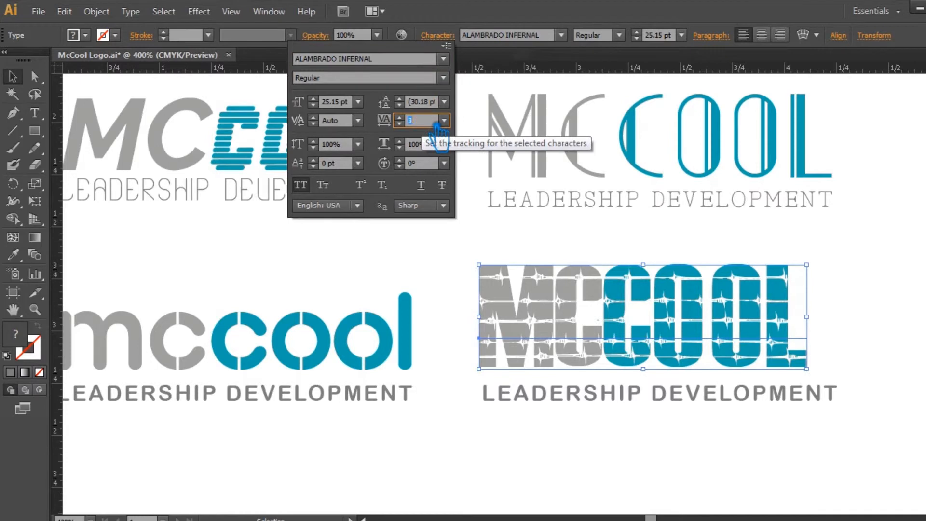
scroll(436, 140, up, 5)
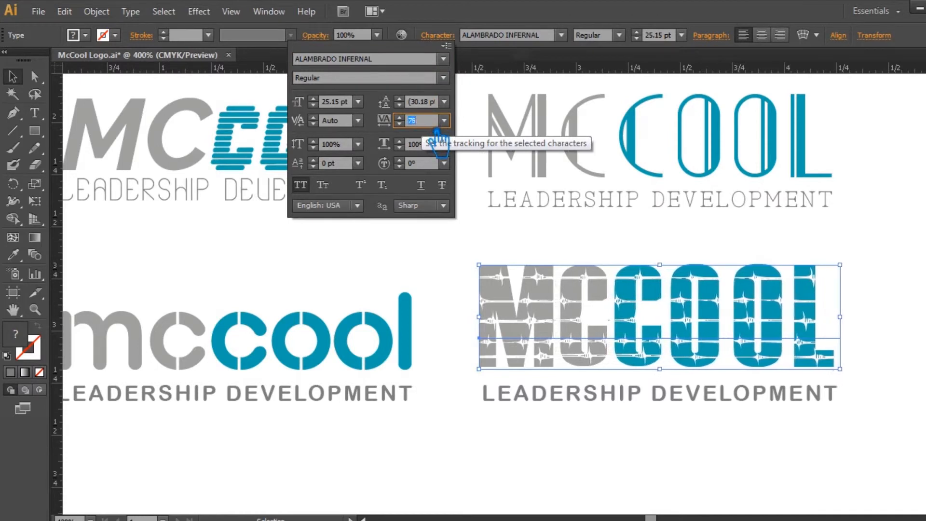
click(626, 458)
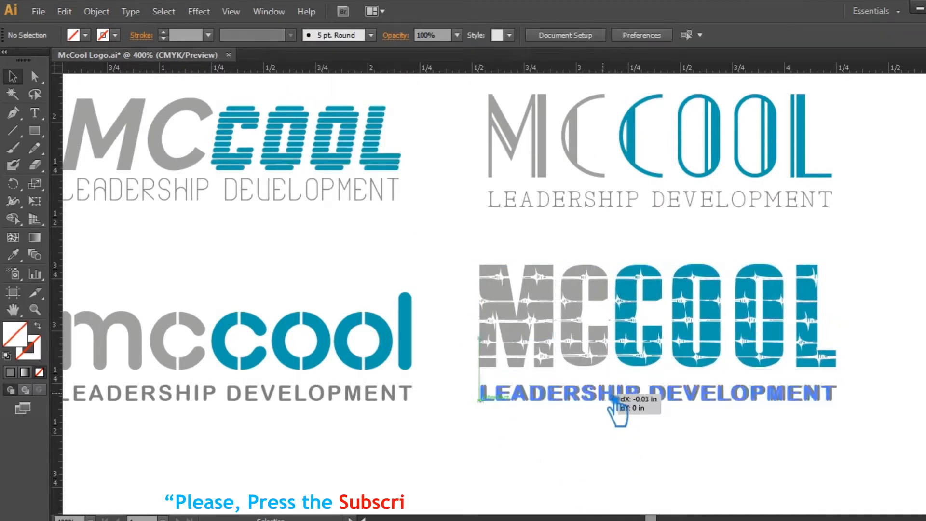
click(617, 403)
click(616, 438)
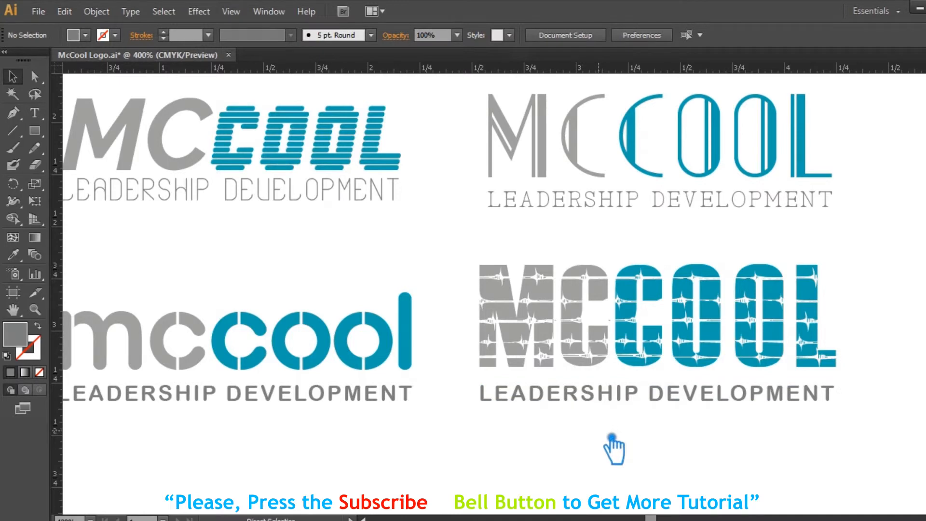
Place vertical guides at the fourth logo's M left edge and L right edge, and lock the guides.
scroll(612, 438, up, 2)
drag(56, 333, 457, 303)
drag(778, 385, 317, 393)
click(811, 332)
drag(57, 351, 713, 331)
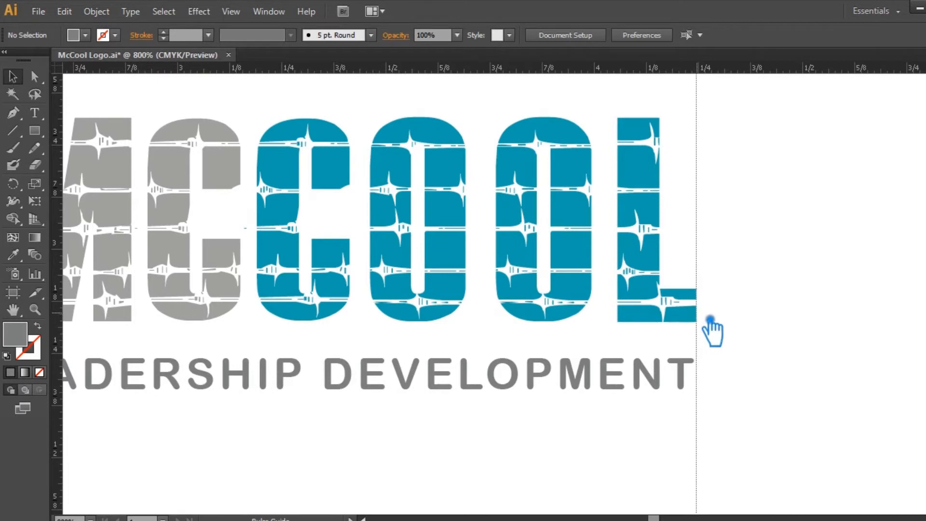
right_click(710, 346)
click(752, 470)
Scale the fourth logo's tagline to 7.48 pt so its end reaches the guide at the L.
click(696, 386)
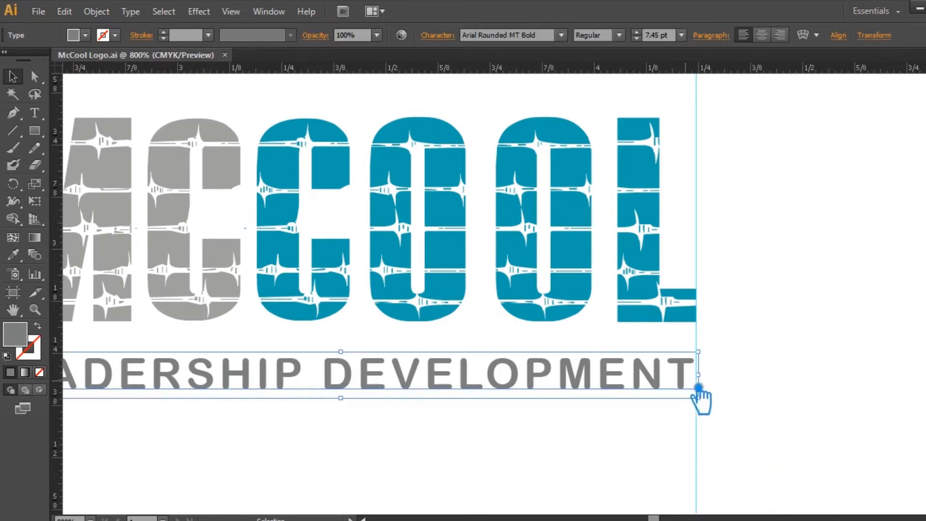
drag(712, 402, 716, 406)
drag(407, 416, 545, 409)
Set the fourth logo's tagline font to Raleway in the Medium style.
click(528, 37)
key(Down)
key(Down)
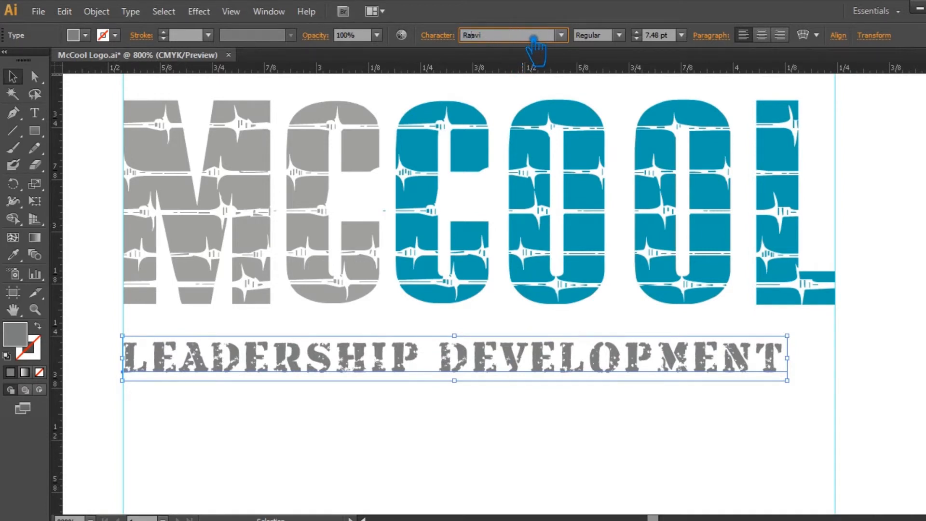
key(Return)
click(823, 394)
click(799, 376)
click(619, 35)
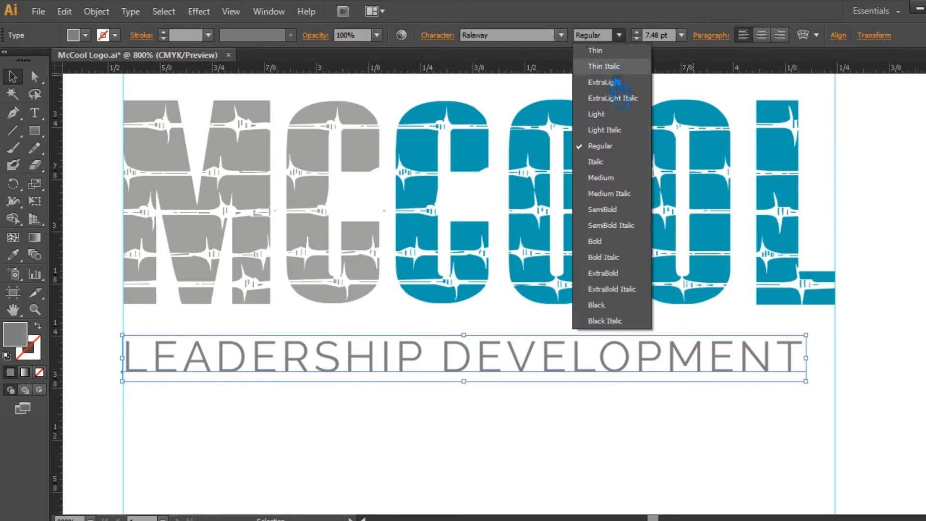
click(621, 182)
Scale the Raleway tagline to 7.84 pt so it spans the distance between the two guides.
drag(806, 381, 855, 402)
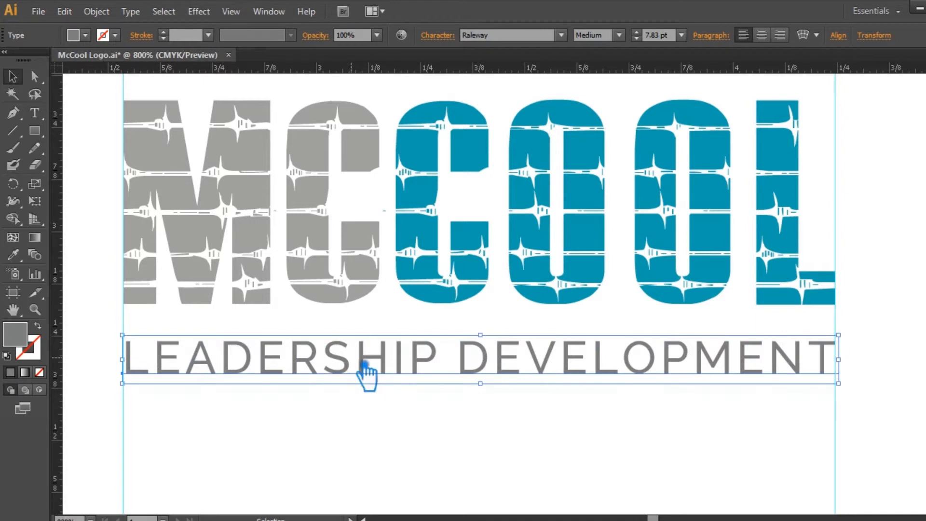
drag(136, 340, 131, 340)
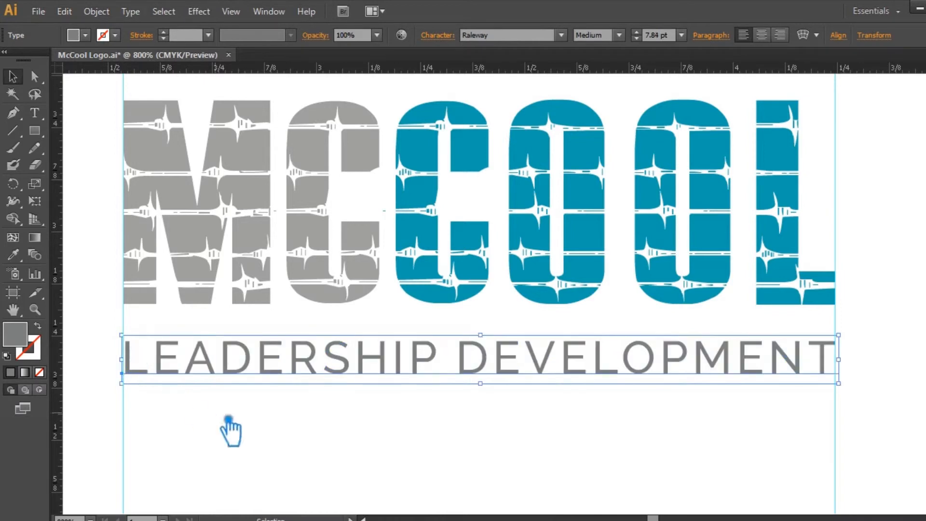
click(293, 437)
Scale the fourth logo's tagline to 7.87 pt and shift it so its first letter's edge meets the guide at the M.
drag(269, 423, 541, 261)
key(ctrl+plus)
click(441, 265)
drag(370, 202, 362, 199)
click(513, 368)
click(371, 276)
drag(370, 267, 360, 201)
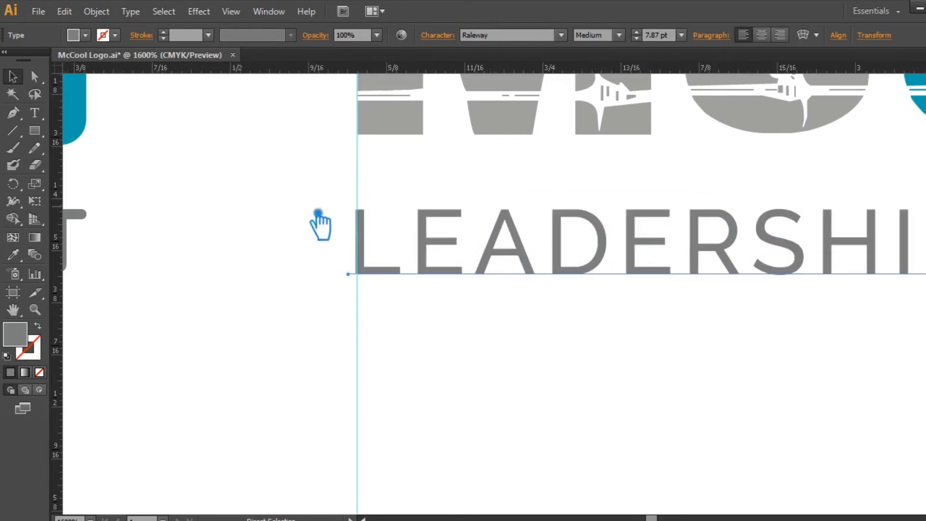
scroll(321, 221, up, 3)
drag(647, 348, 717, 371)
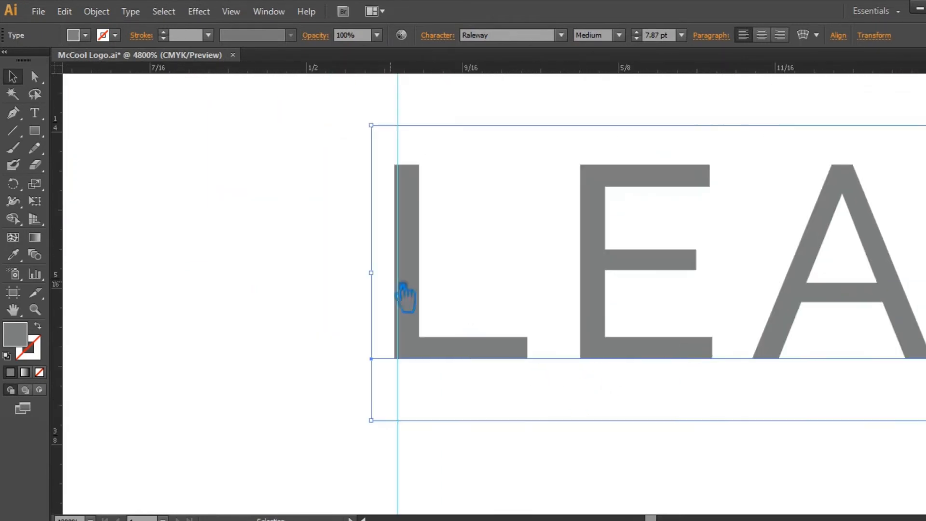
mouse_move(384, 129)
mouse_down()
mouse_move(405, 130)
mouse_move(389, 131)
mouse_up()
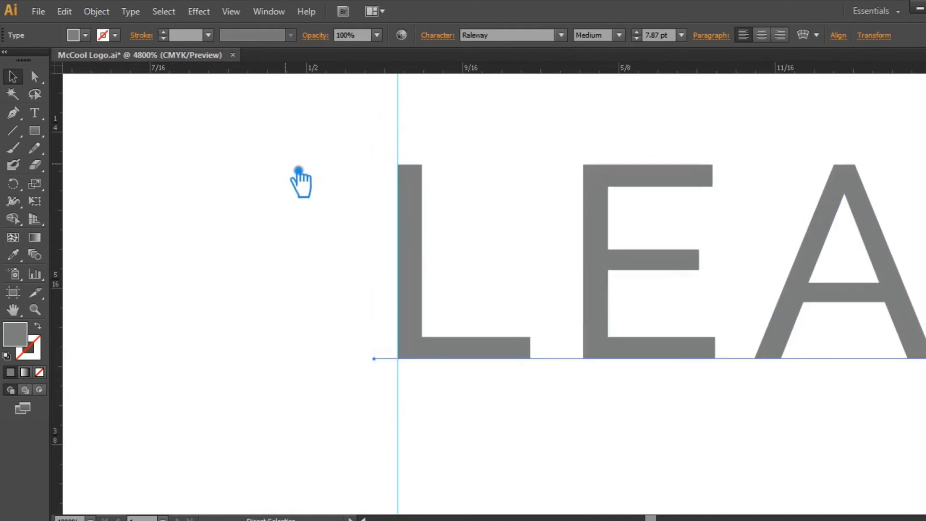
Group the fourth logo's MCCOOL wordmark with its tagline.
key(ctrl+minus)
key(ctrl+minus)
key(ctrl+minus)
key(ctrl+minus)
key(ctrl+minus)
key(ctrl+minus)
key(ctrl+minus)
drag(772, 357, 538, 383)
click(672, 366)
drag(659, 354, 321, 222)
key(a)
key(v)
click(660, 302)
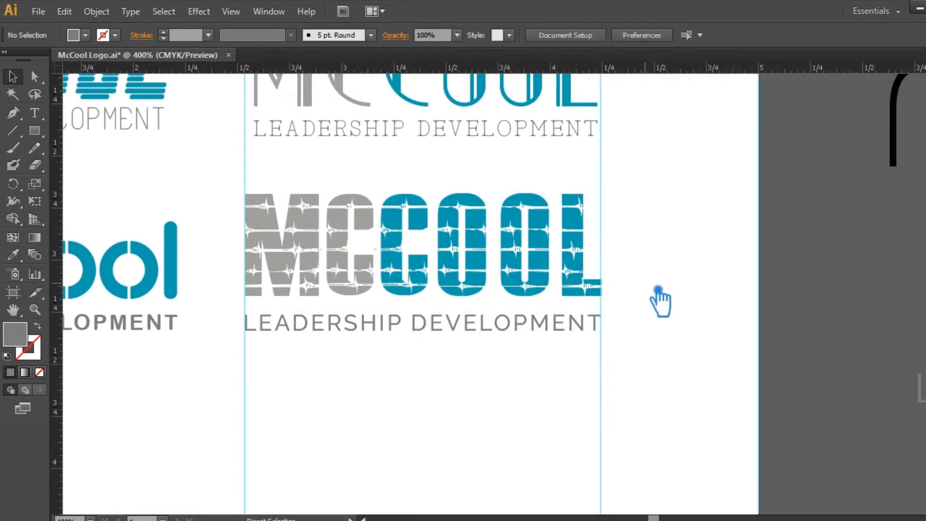
Unlock the guides and delete the two vertical guides bordering the fourth logo.
right_click(617, 382)
click(642, 321)
drag(654, 352, 210, 400)
key(Delete)
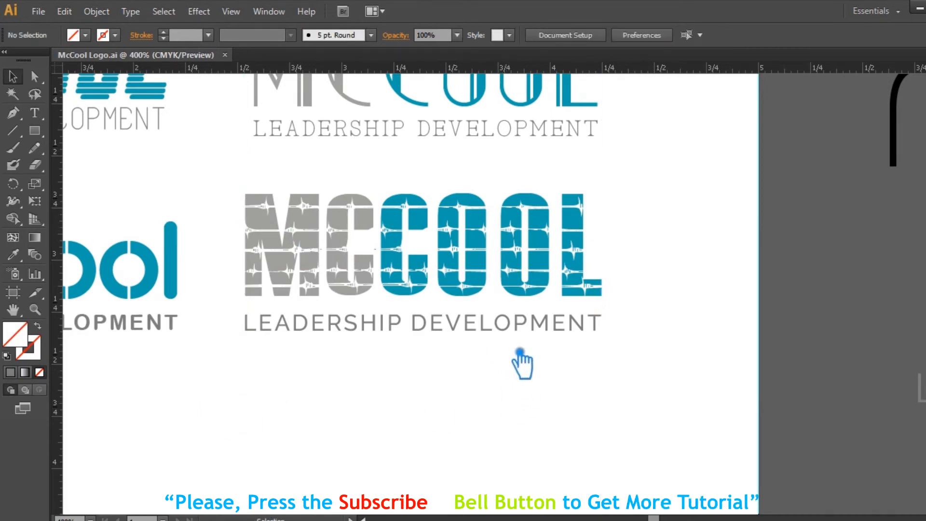
Spread the four logos apart by moving the first and second logos up and the second and fourth logos to the right.
key(ctrl+minus)
key(ctrl+minus)
key(ctrl+minus)
drag(547, 315, 528, 391)
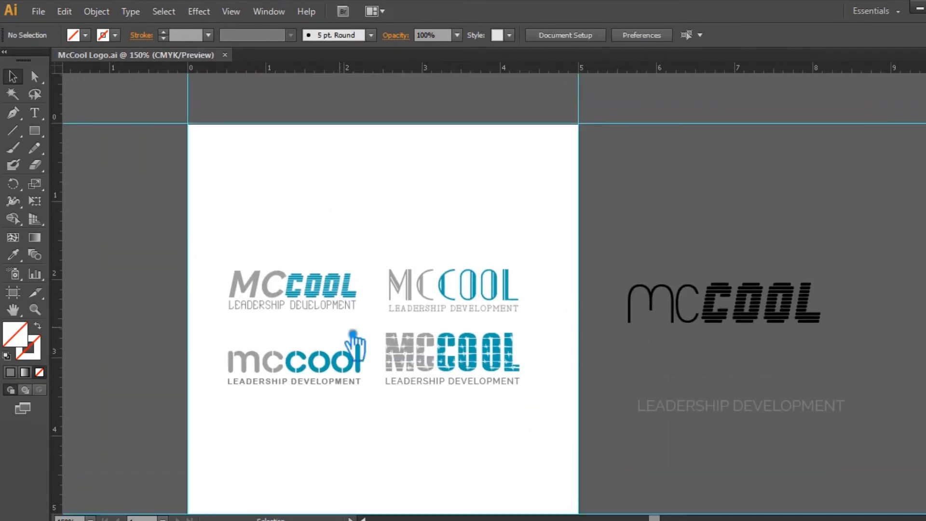
click(336, 308)
drag(340, 295, 340, 261)
drag(483, 319, 484, 290)
drag(489, 367, 560, 404)
drag(506, 270, 570, 297)
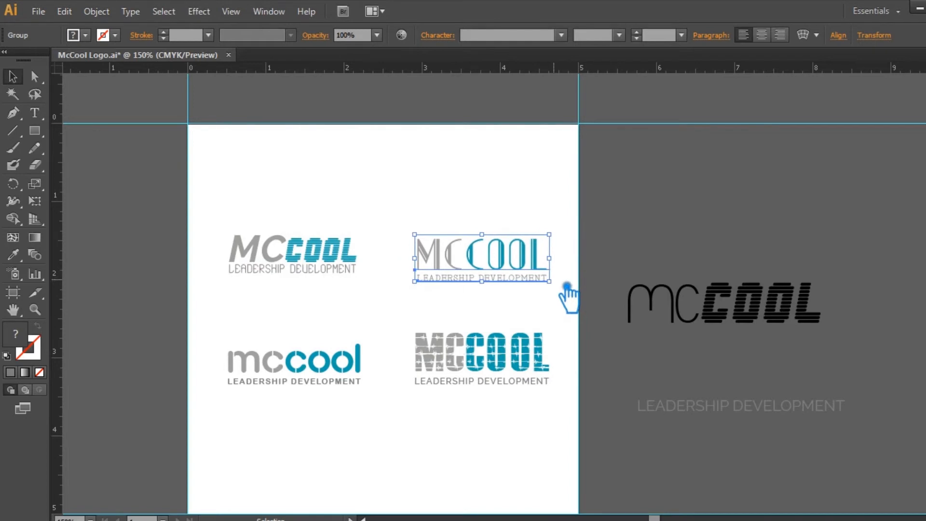
click(433, 305)
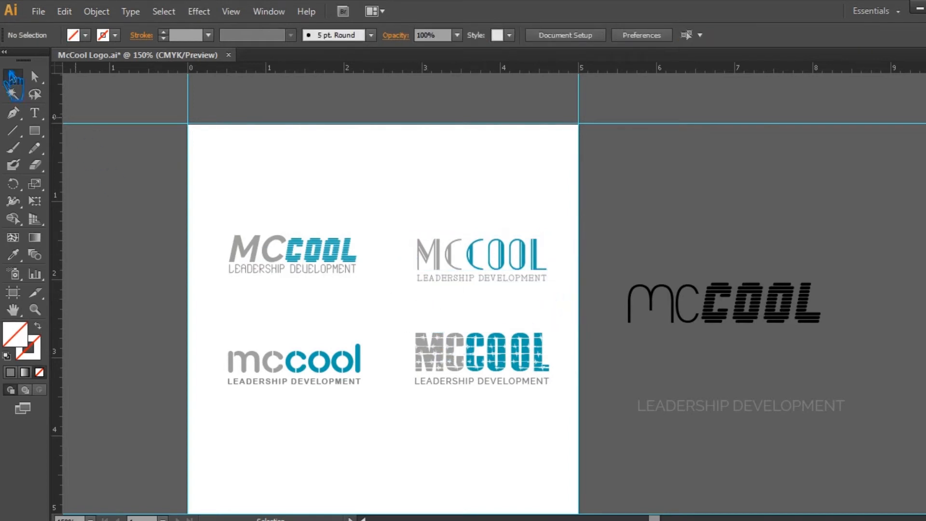
Draw a straight diagonal path from the artboard's upper-left corner to its lower-right corner with the Pen tool.
click(199, 129)
drag(570, 480, 498, 371)
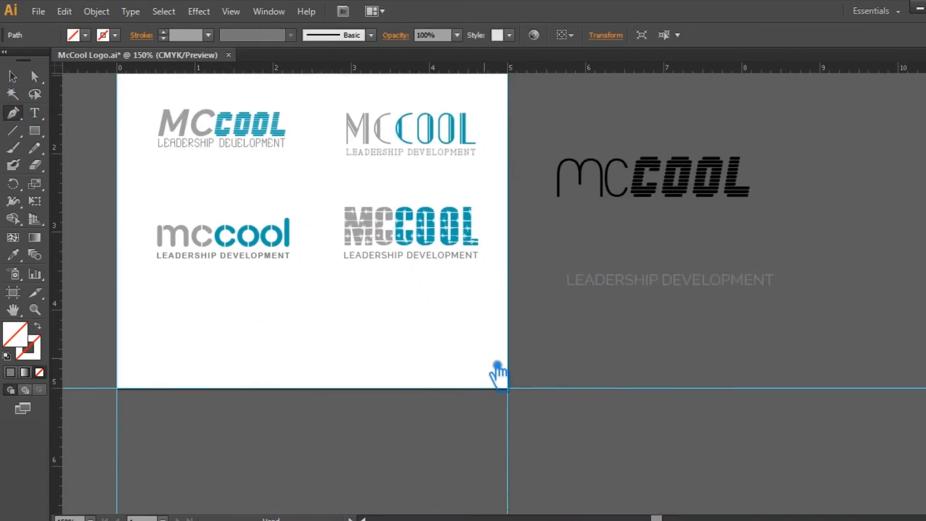
click(520, 396)
drag(471, 314, 562, 386)
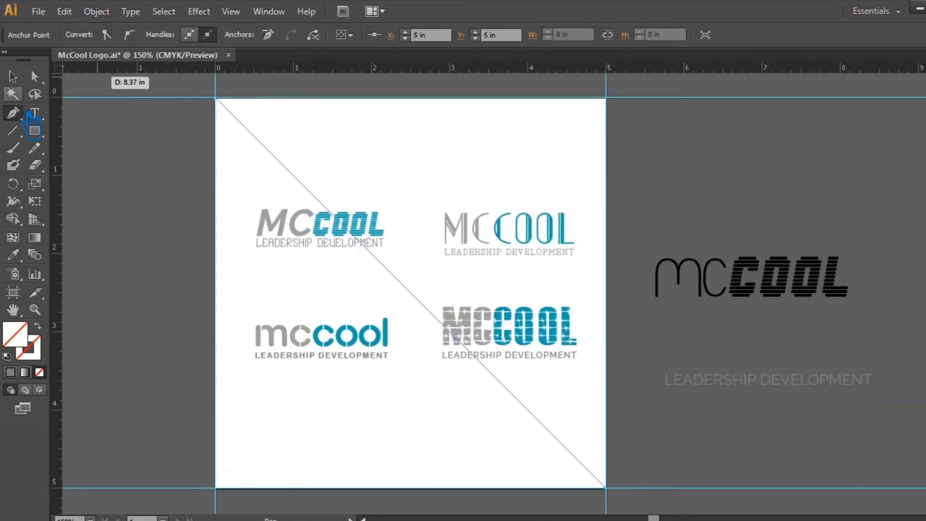
click(24, 374)
key(v)
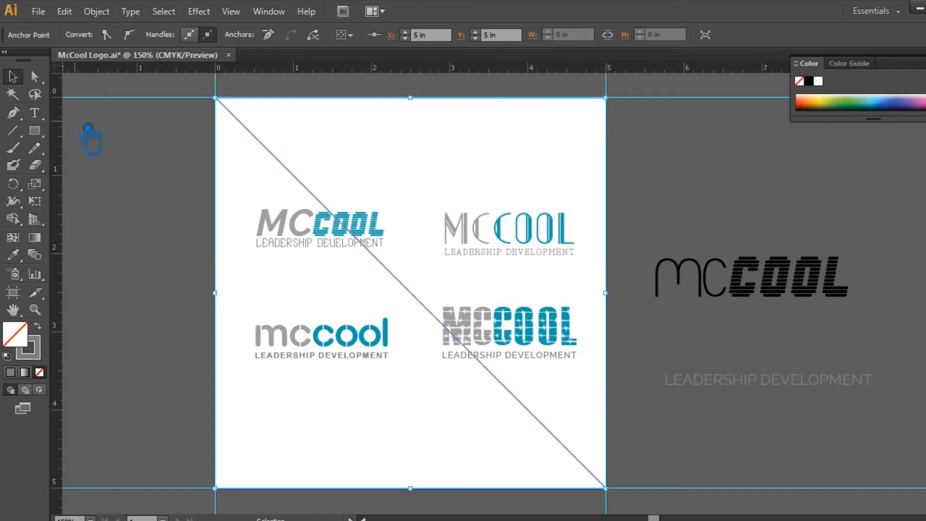
Place a vertical and a horizontal guide through the midpoint of the diagonal path, at the artboard's center.
drag(75, 278, 423, 272)
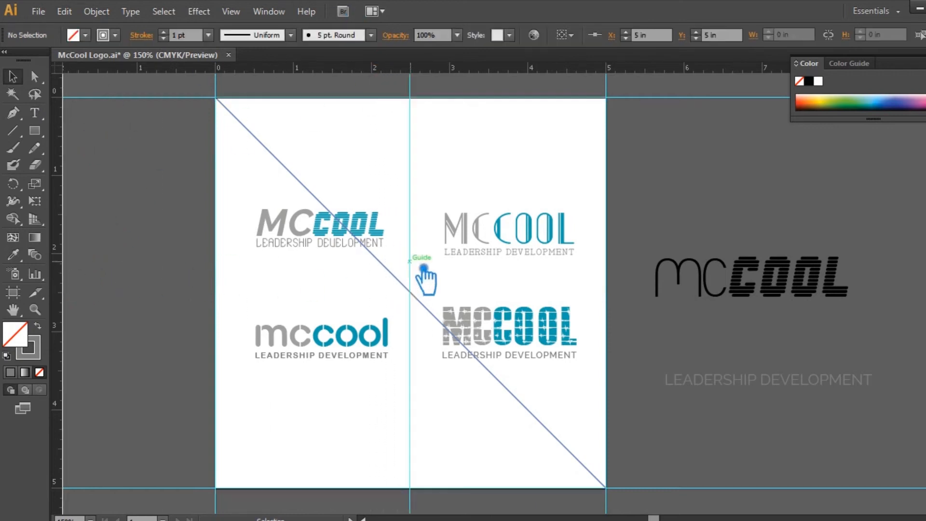
drag(335, 72, 362, 153)
key(ctrl+z)
click(399, 283)
drag(326, 77, 352, 293)
Delete the diagonal helper path and save the file.
click(410, 294)
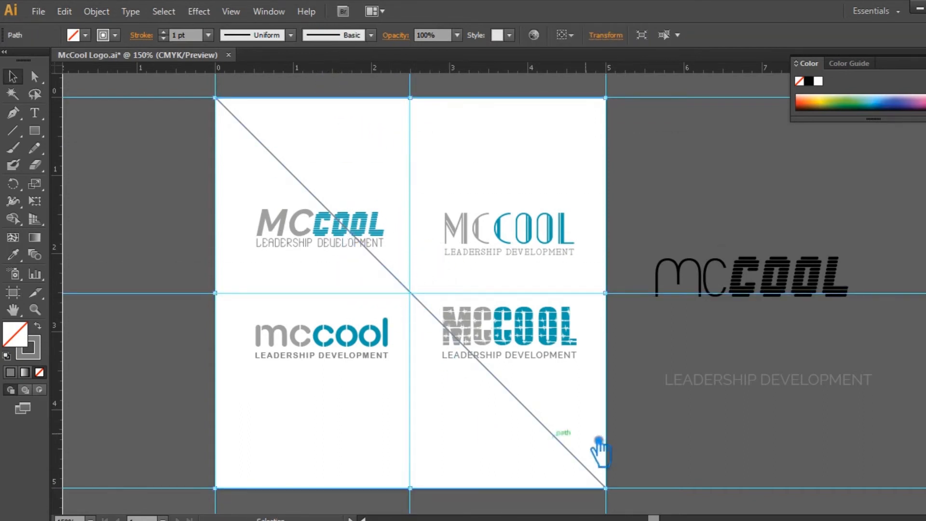
key(Delete)
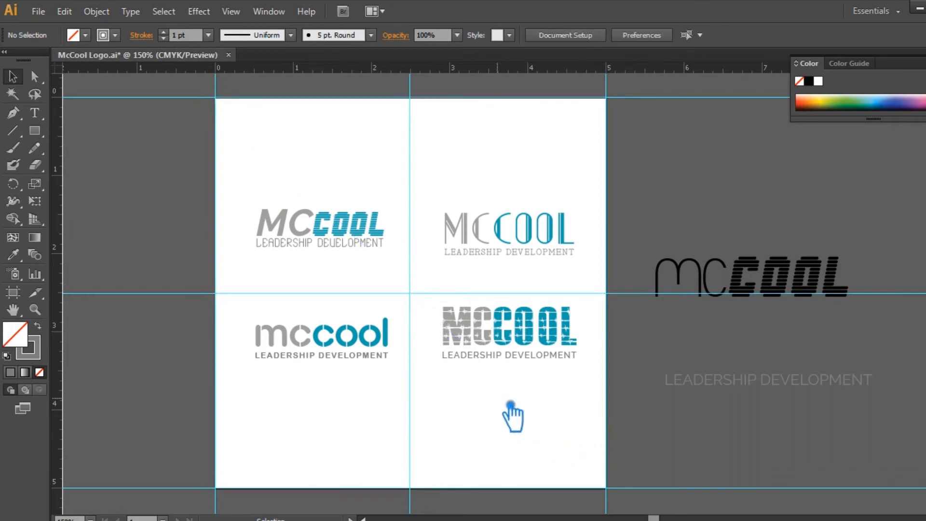
key(ctrl+s)
Delete the spare black wordmark and gray tagline beside the artboard with the guides locked, and save the file.
drag(895, 418, 680, 206)
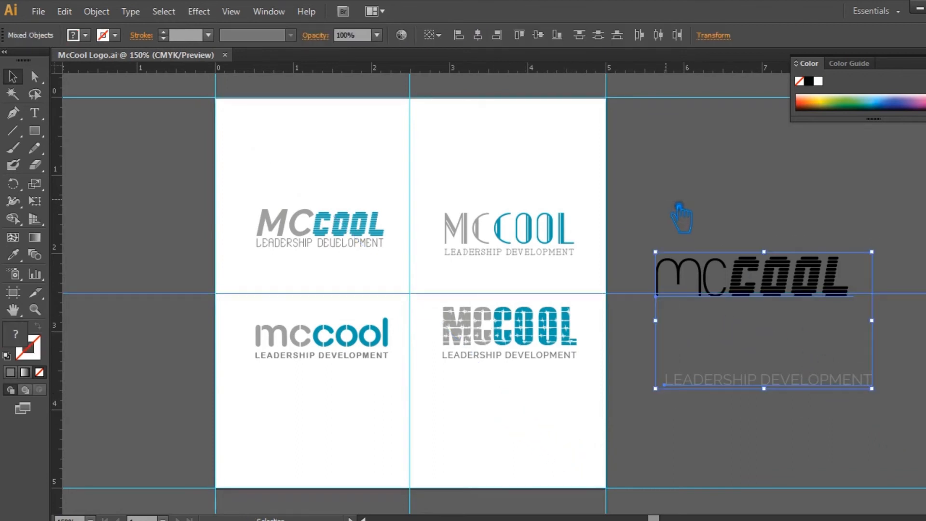
click(679, 243)
right_click(649, 301)
click(708, 429)
drag(845, 455, 681, 219)
key(Delete)
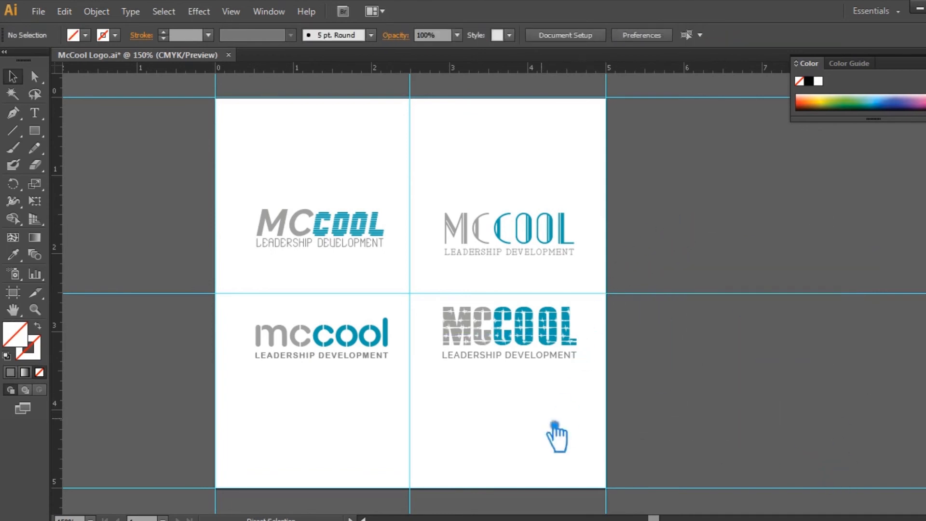
key(ctrl+s)
Nudge the first logo down toward the horizontal center guide and slightly to the right.
drag(554, 427, 655, 434)
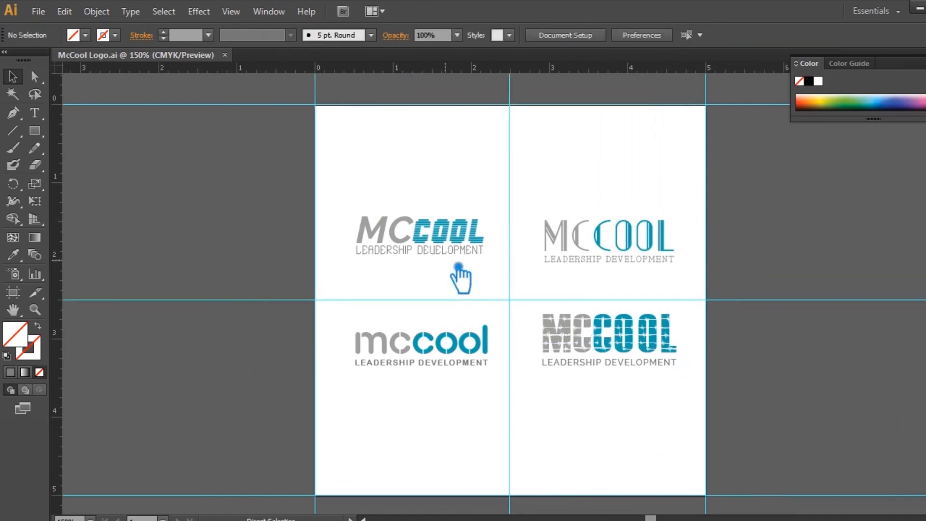
key(ctrl+plus)
drag(459, 275, 390, 238)
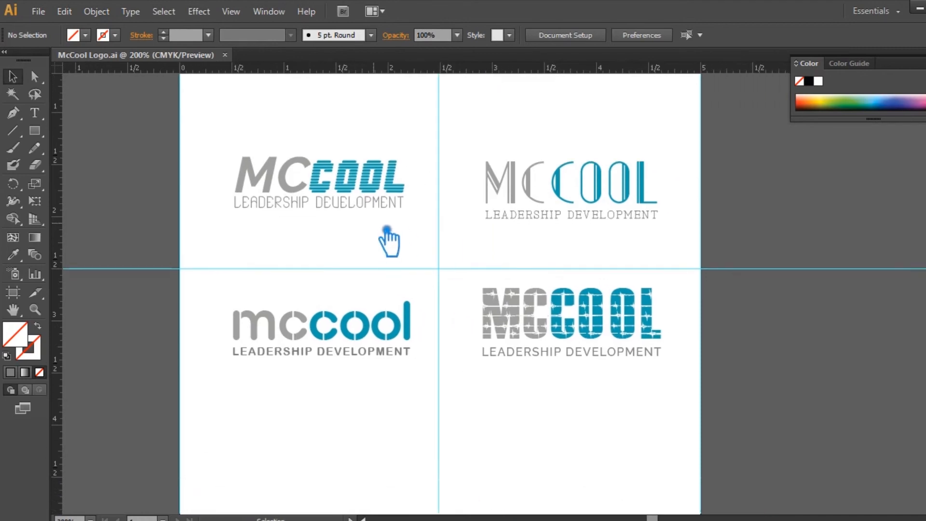
click(390, 206)
key(Down)
key(Down)
key(Down)
key(Down)
key(Down)
key(Down)
key(Down)
key(Down)
key(Down)
key(Down)
key(Down)
key(Down)
key(Down)
key(Down)
key(Down)
key(Down)
key(Down)
key(Down)
key(Right)
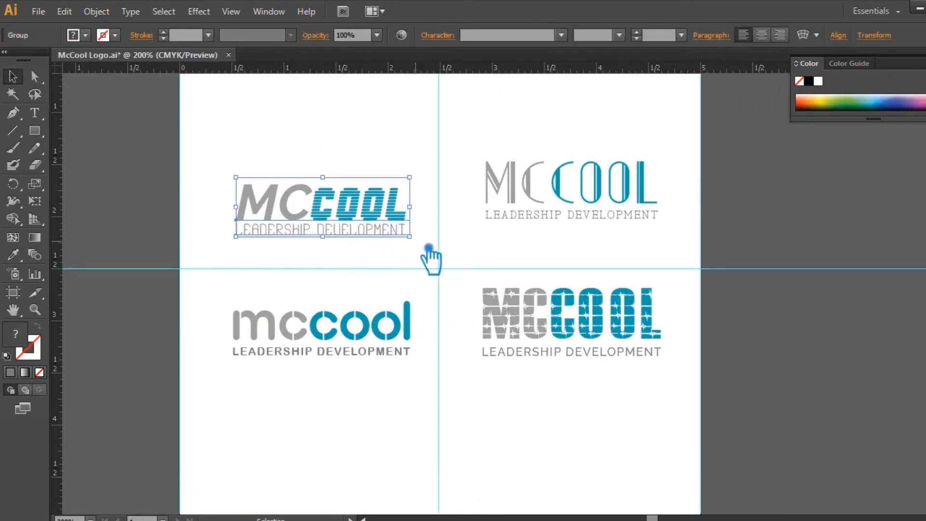
Nudge the fourth logo slightly left toward the vertical center guide and down away from the horizontal one.
click(583, 332)
key(Left)
key(Left)
key(Left)
key(Left)
key(Left)
key(Left)
key(Left)
key(Left)
key(Left)
key(Left)
key(Left)
key(Left)
key(Left)
key(Left)
key(Left)
key(Left)
key(Left)
key(Down)
key(Down)
key(Down)
key(Down)
key(Right)
key(Right)
key(Right)
key(Right)
key(Right)
key(Right)
key(Right)
key(Right)
key(Right)
key(Right)
key(Right)
key(Right)
key(Right)
key(Right)
key(Right)
key(Down)
key(Down)
key(Down)
key(Down)
key(Down)
key(Down)
key(Left)
key(Left)
Nudge the second logo left and down so it sits above the fourth logo.
click(562, 198)
key(Left)
key(Left)
key(Left)
key(Left)
key(Left)
key(Left)
key(Down)
key(Down)
key(Down)
key(Down)
key(Down)
key(Down)
key(Down)
Try aligning the second and fourth logos by their horizontal centers.
click(545, 309)
shift+click(564, 202)
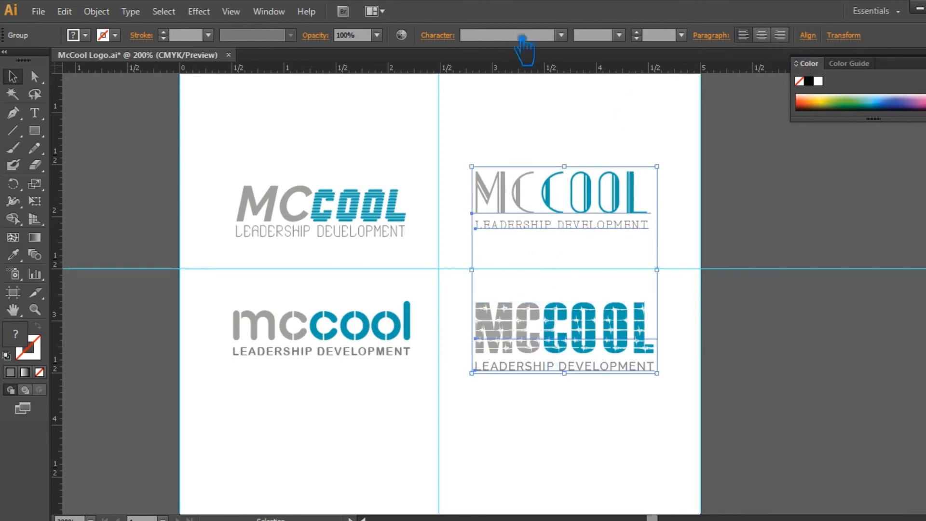
click(820, 44)
click(688, 73)
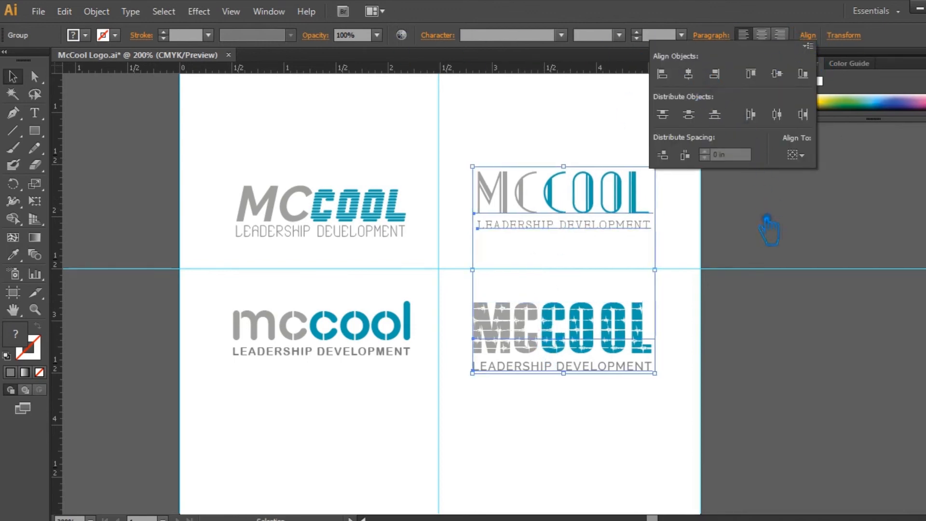
click(762, 254)
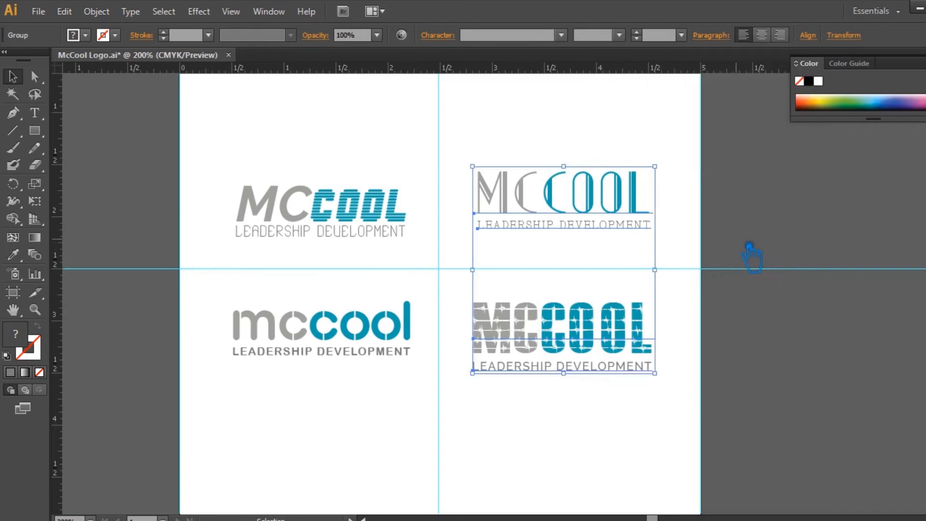
click(750, 247)
Align the left edges of the second and fourth logos.
click(611, 219)
shift+click(623, 333)
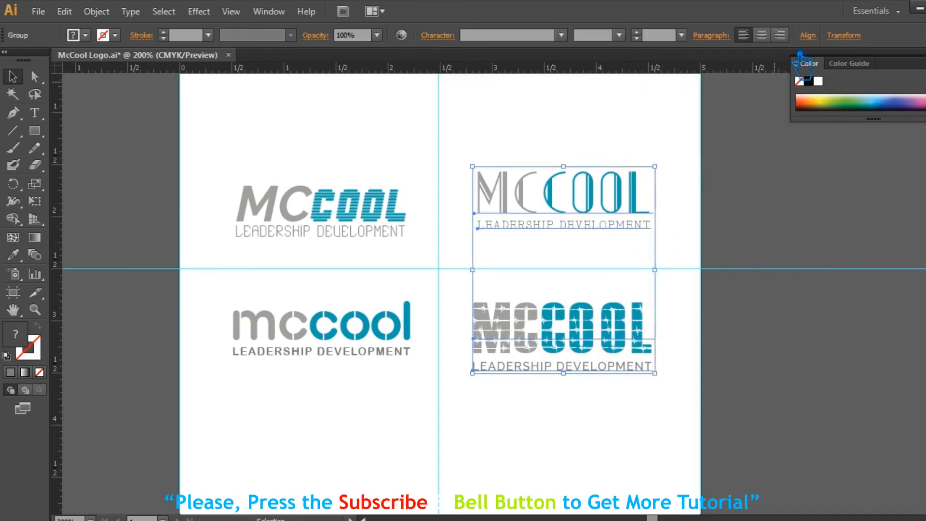
click(809, 35)
click(662, 73)
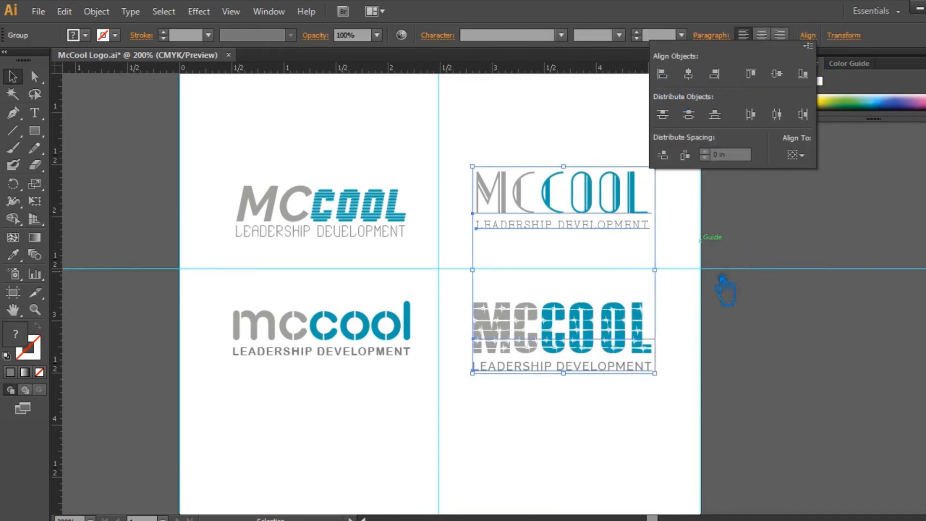
Nudge the second and fourth logos together slightly left toward the vertical center guide.
click(794, 329)
key(Left)
key(Left)
key(Left)
click(791, 336)
Nudge the second logo down toward the horizontal center guide.
click(592, 201)
key(Down)
key(Down)
key(Down)
click(819, 201)
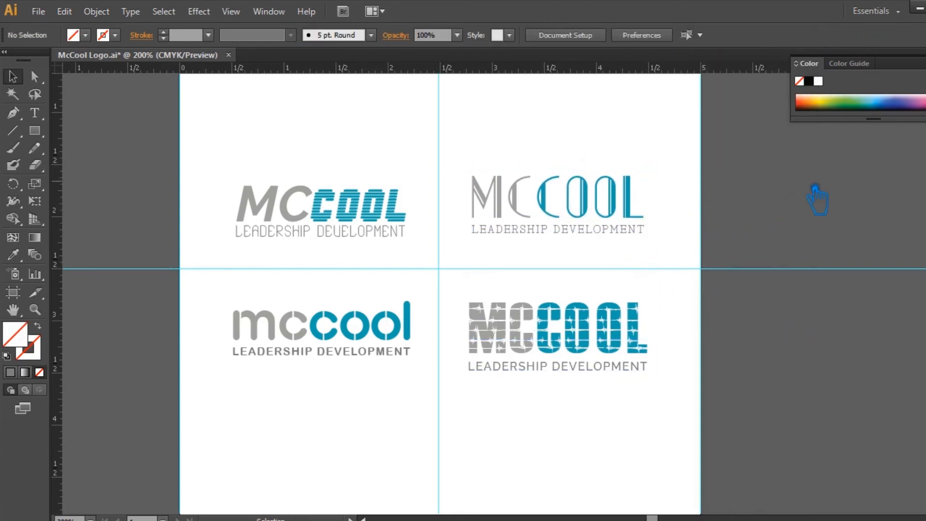
Align the right edges of the first and third logos on the artboard's left half.
click(405, 231)
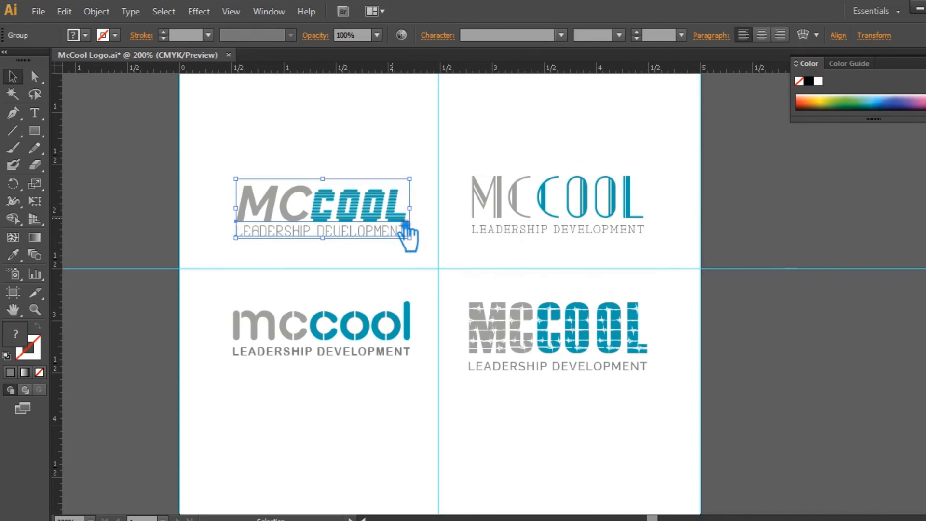
shift+click(353, 348)
click(808, 39)
click(825, 43)
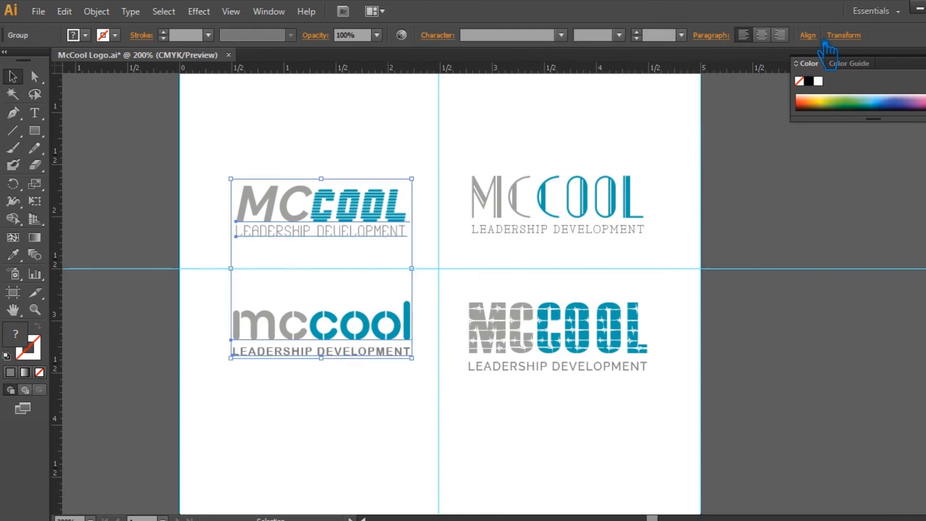
click(826, 44)
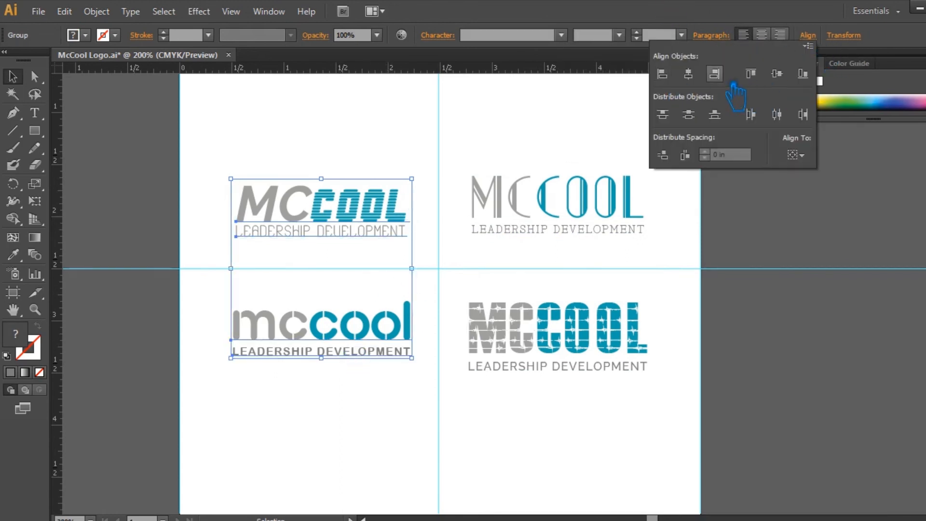
click(715, 73)
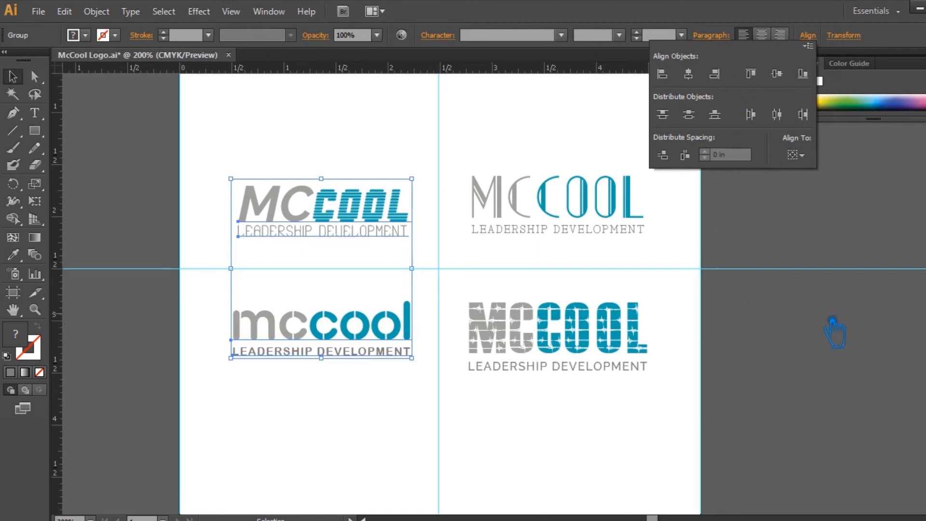
click(867, 292)
click(801, 211)
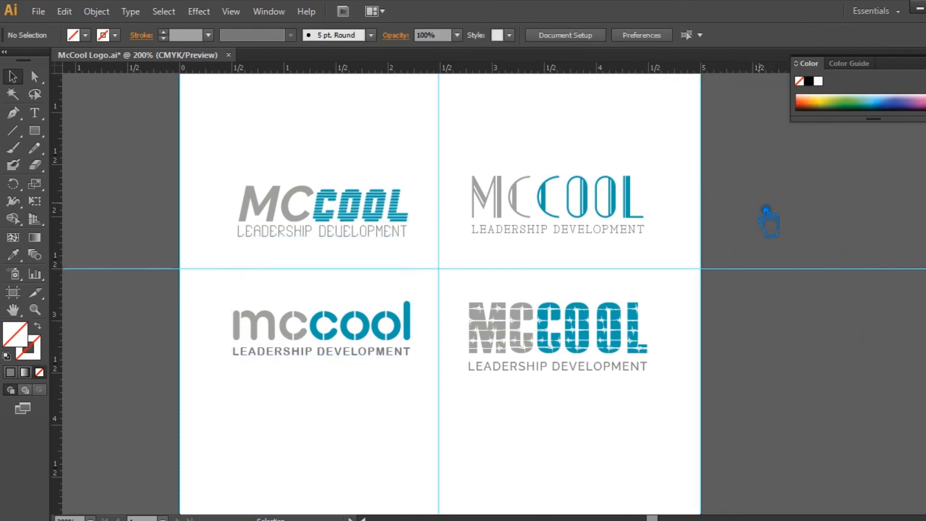
Nudge the first and third logos together slightly left, away from the vertical center guide.
click(352, 208)
click(409, 349)
click(534, 425)
Fine-tune the third logo's horizontal position beneath the first logo, nudging it left and then slightly back right.
click(402, 356)
key(Left)
key(Left)
click(577, 413)
click(406, 342)
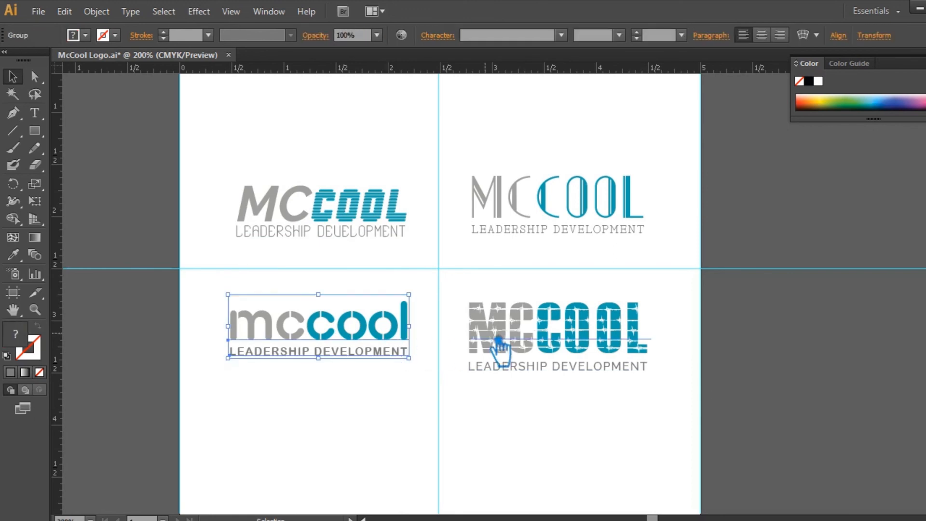
key(Right)
click(800, 359)
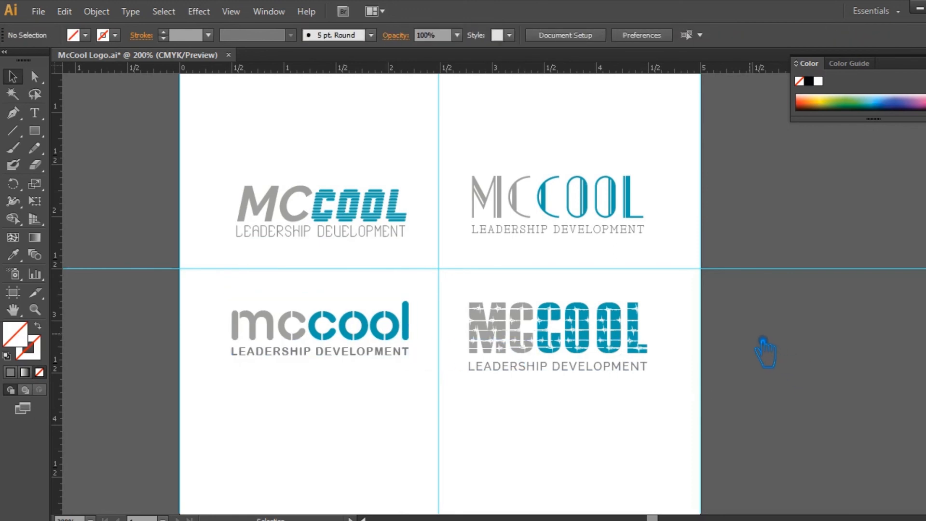